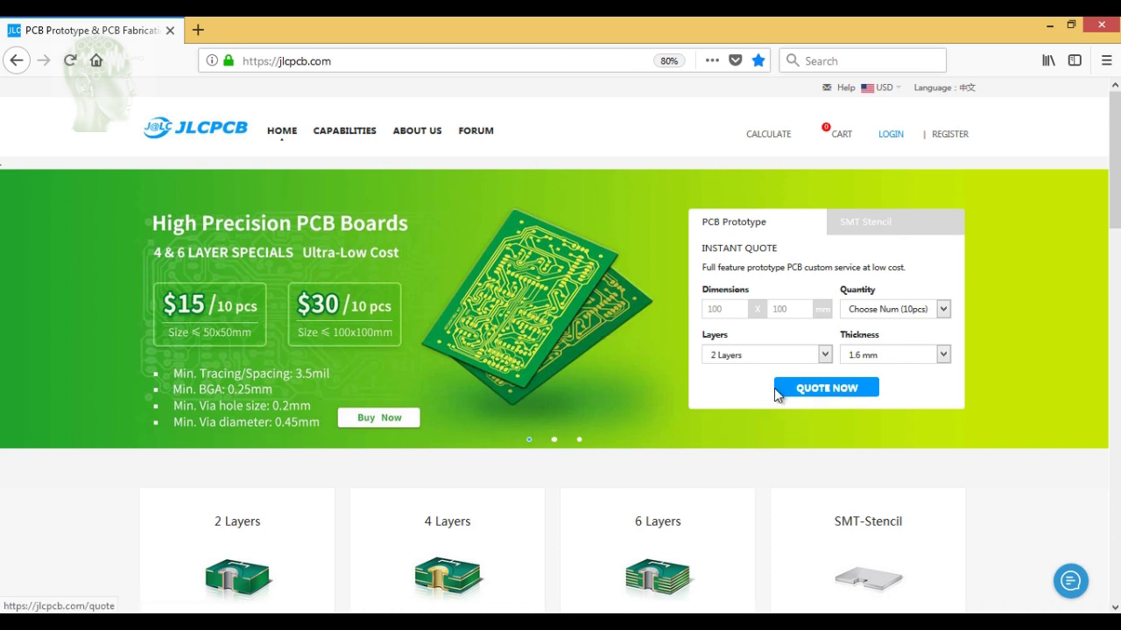
# Step: Scroll down to Product Show and advance the product gallery four boards
pyautogui.scroll(-3, 777, 394)
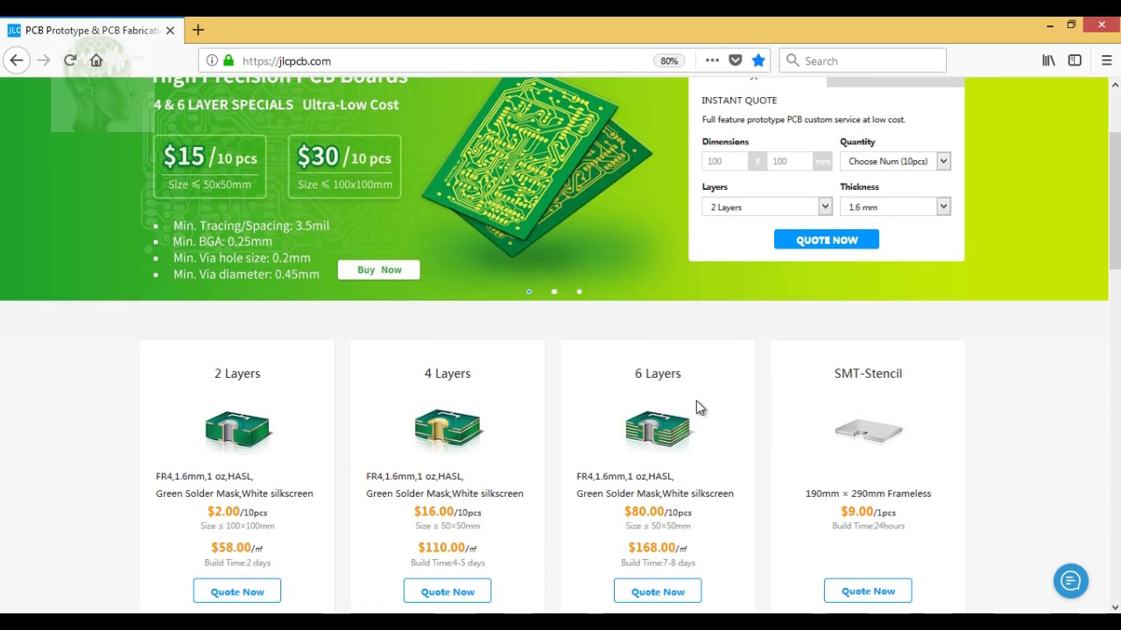
pyautogui.scroll(-1, 696, 401)
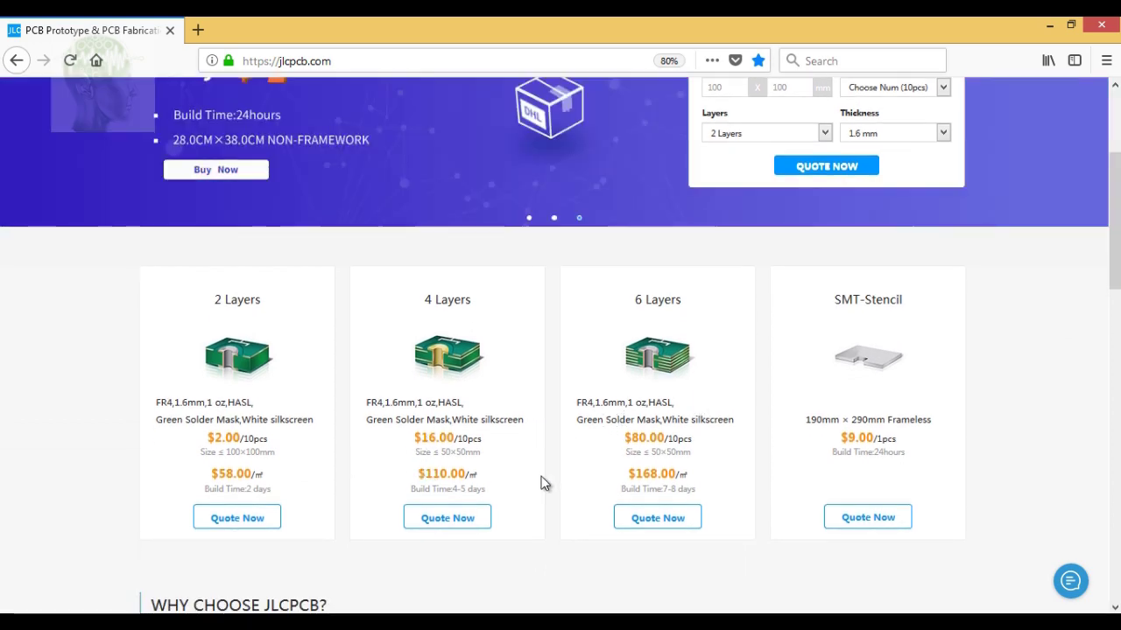
pyautogui.scroll(-2, 832, 472)
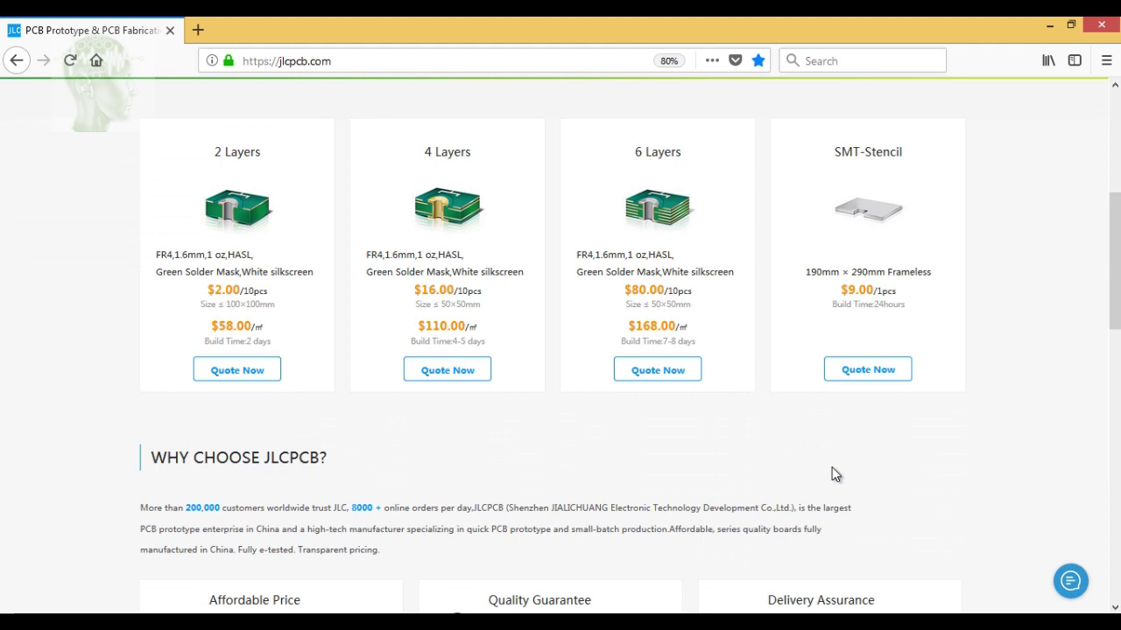
pyautogui.scroll(-9, 810, 433)
pyautogui.click(962, 388)
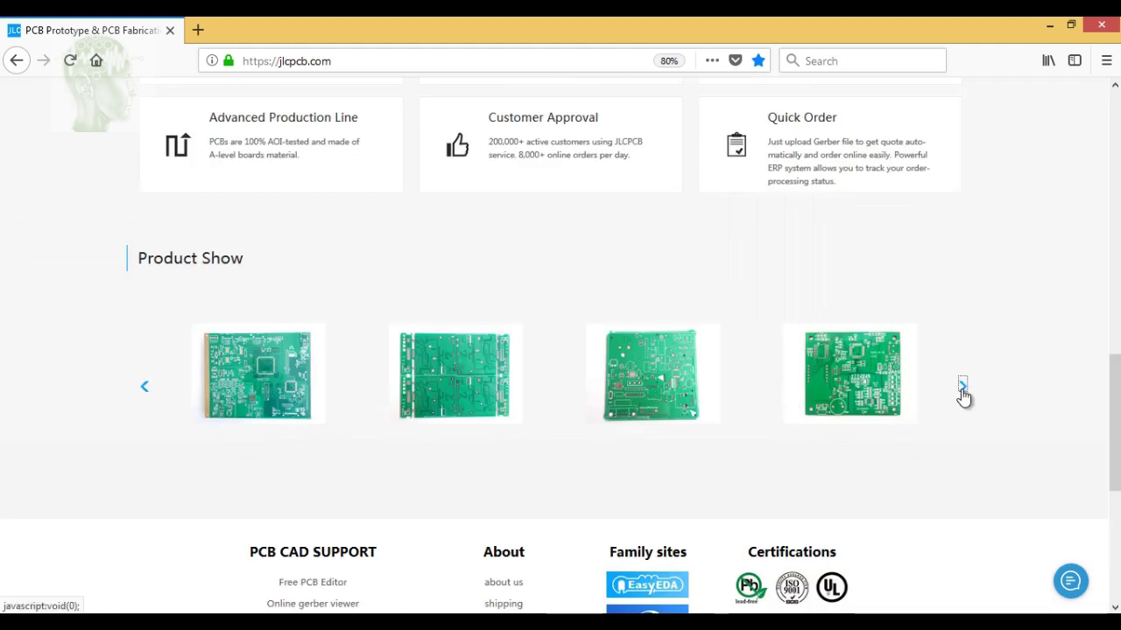
pyautogui.click(962, 388)
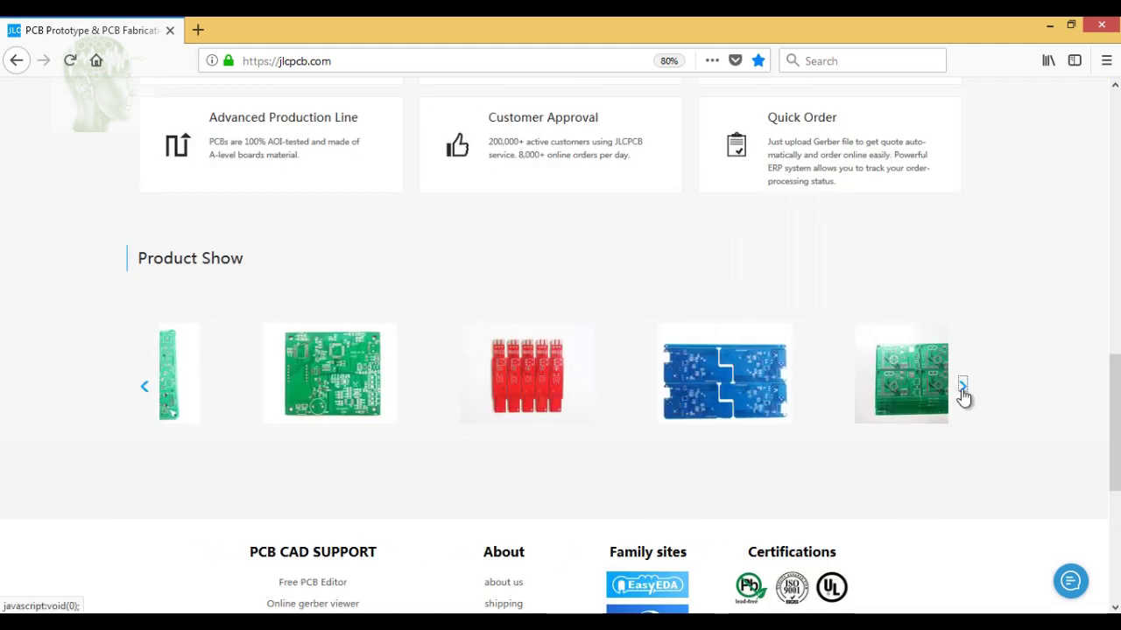
pyautogui.click(963, 388)
pyautogui.click(962, 388)
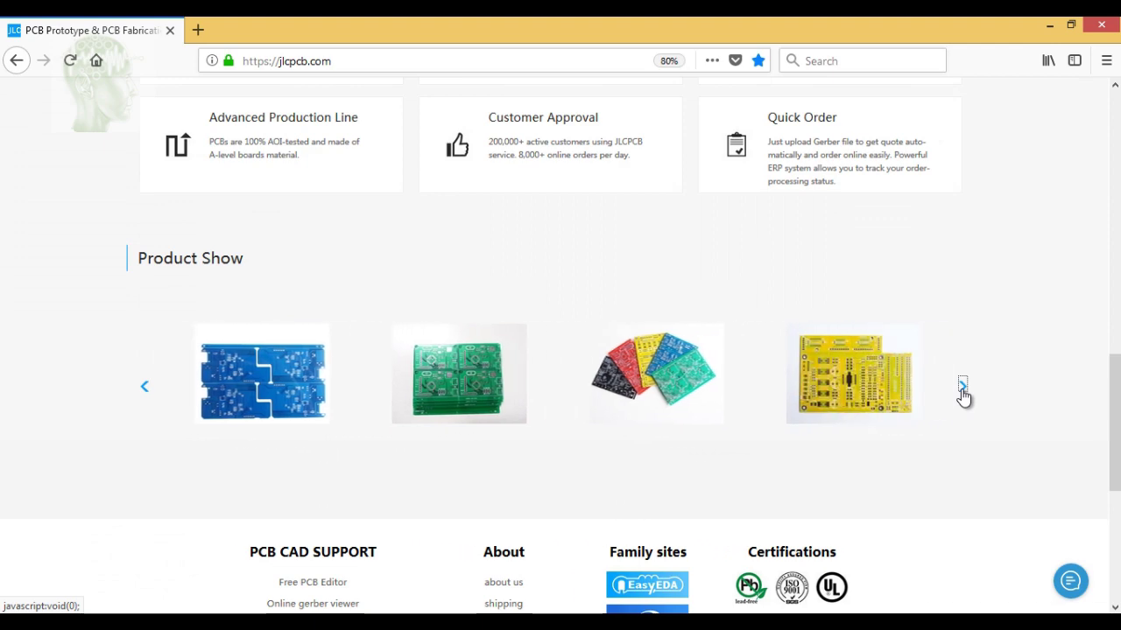
# Step: View the multicolour boards photo full size, then close it and return to the quote form
pyautogui.click(662, 385)
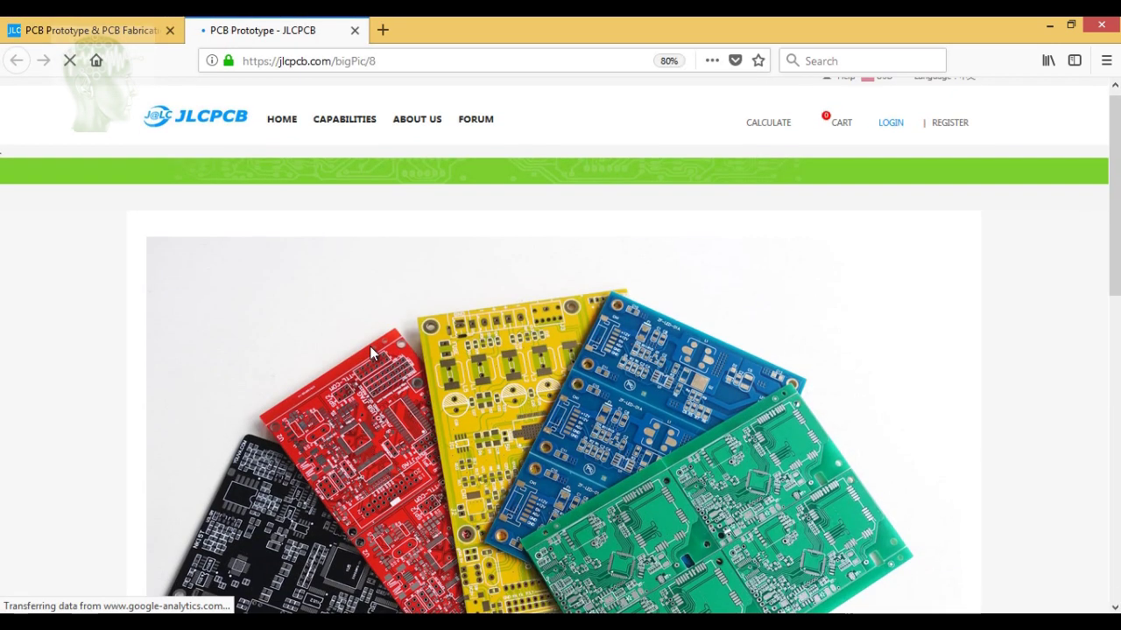
pyautogui.scroll(-3, 350, 350)
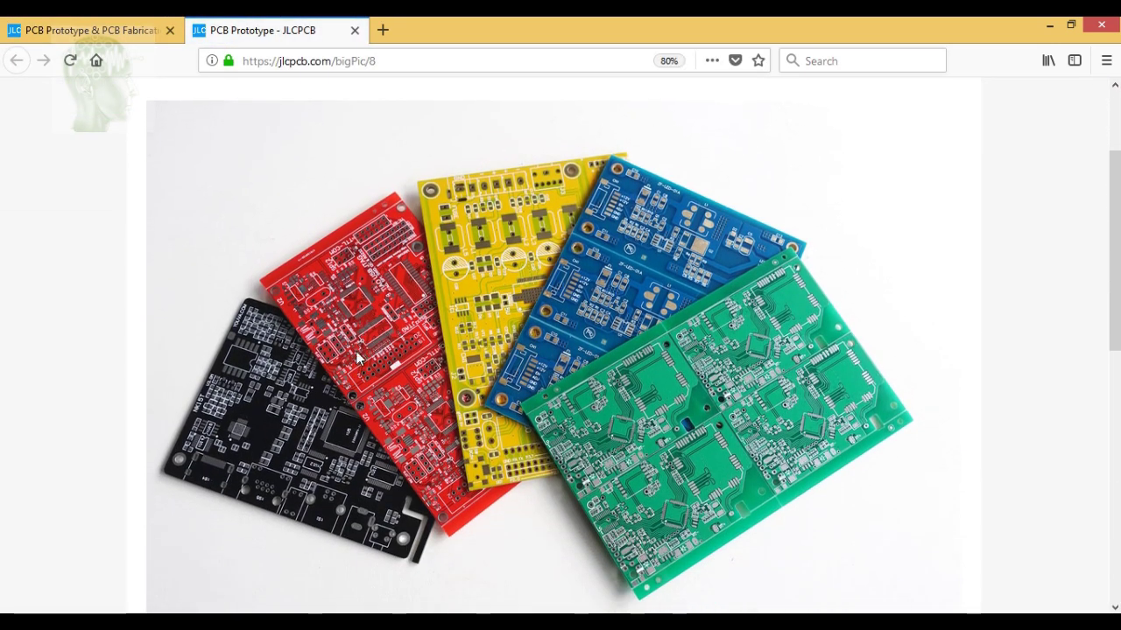
pyautogui.hotkey('ctrl', 'w')
pyautogui.scroll(10, 615, 306)
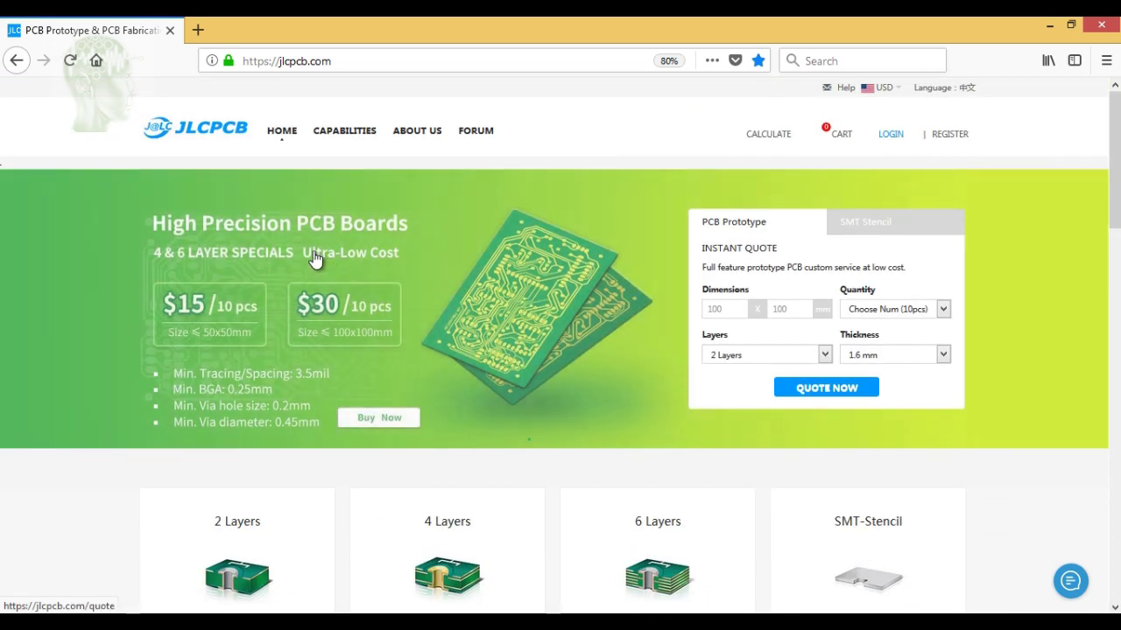
# Step: Review the Capabilities table's layer, thickness, trace, drill and panelization limits
pyautogui.click(345, 131)
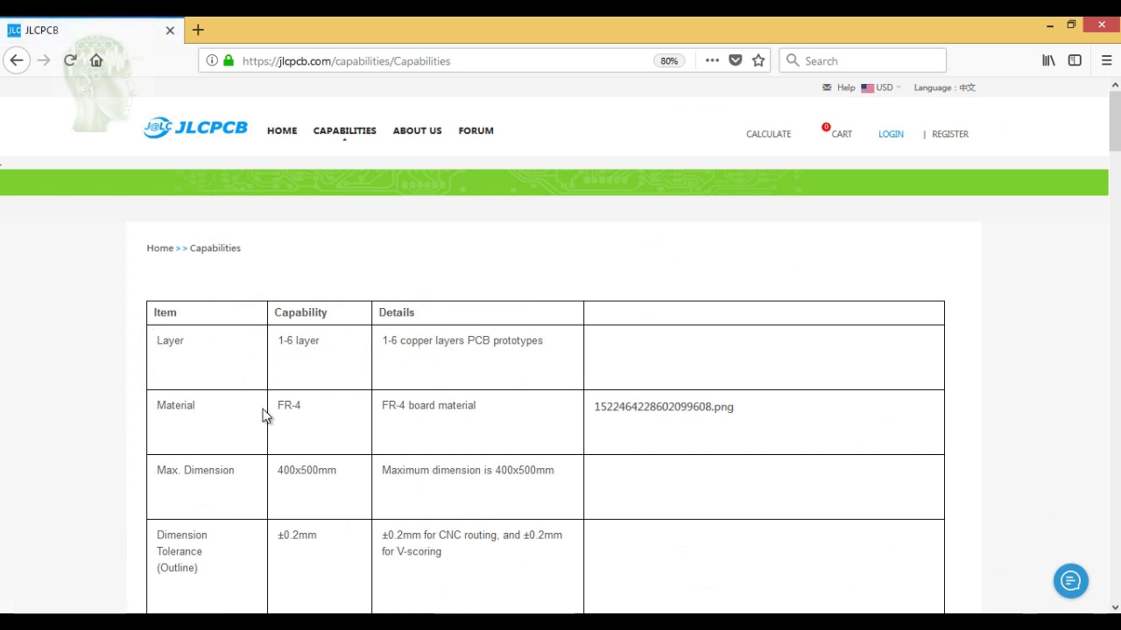
pyautogui.scroll(-2, 327, 417)
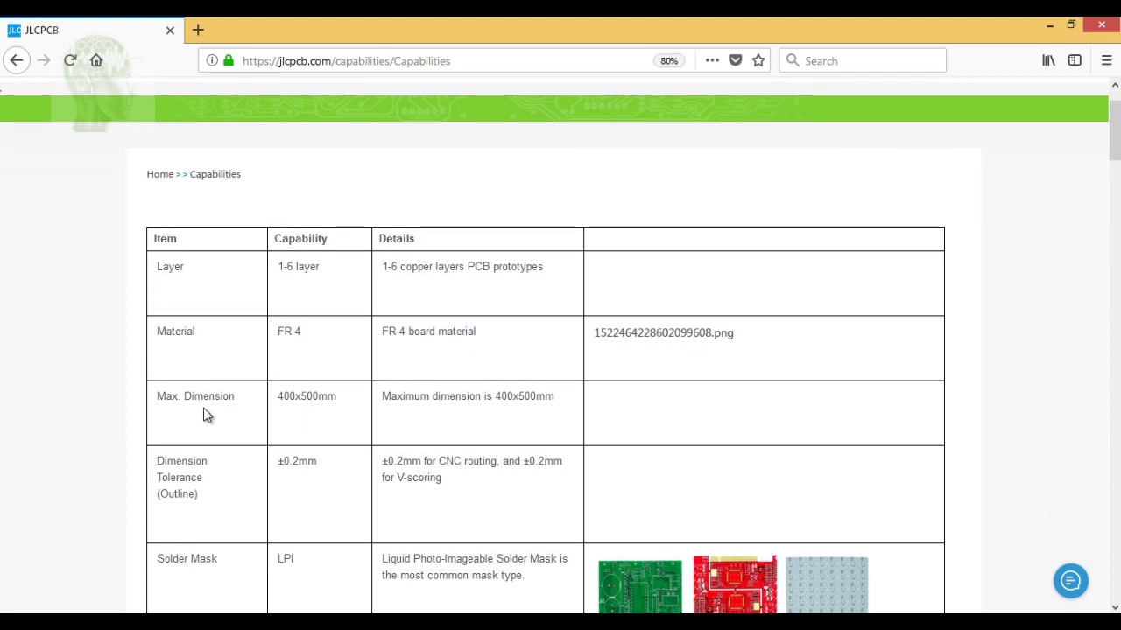
pyautogui.scroll(-2, 355, 410)
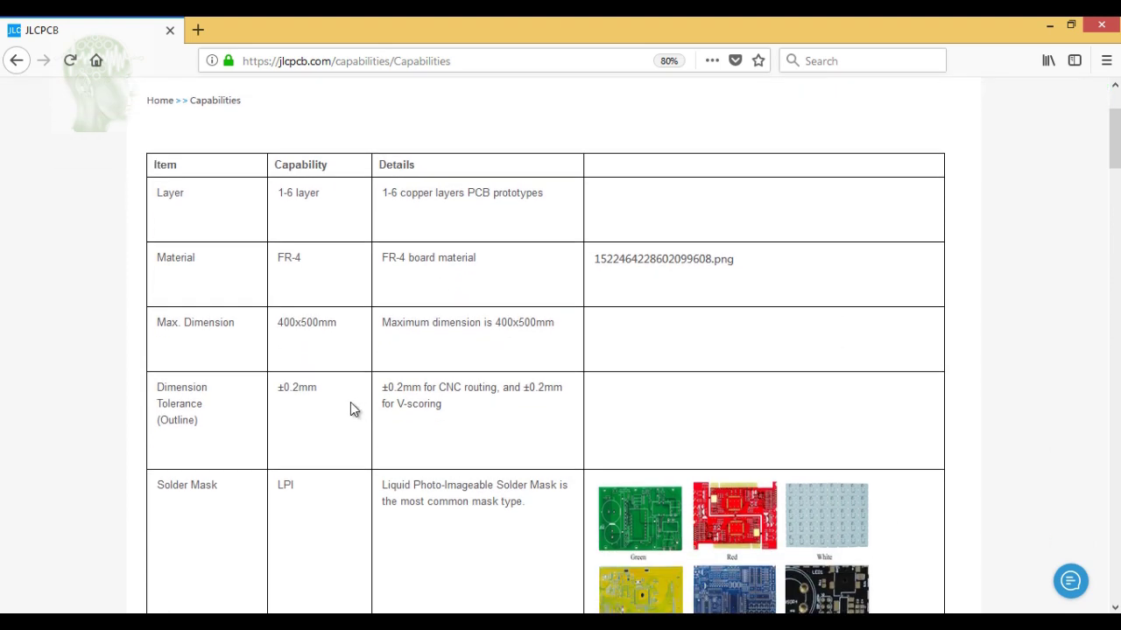
pyautogui.scroll(-2, 333, 409)
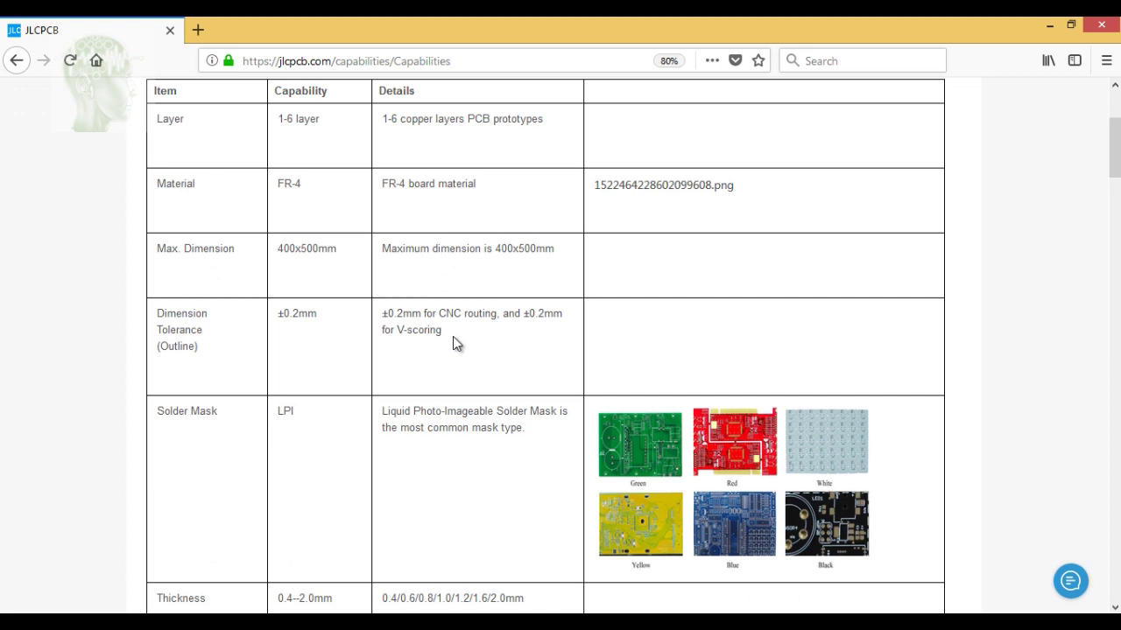
pyautogui.scroll(-3, 453, 343)
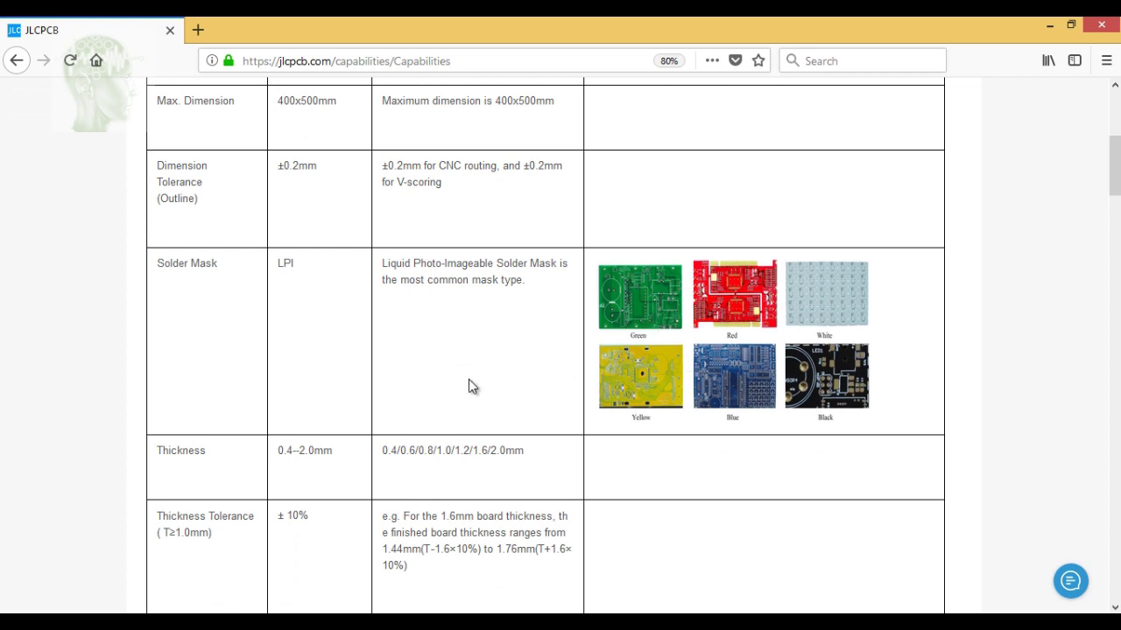
pyautogui.scroll(-3, 469, 379)
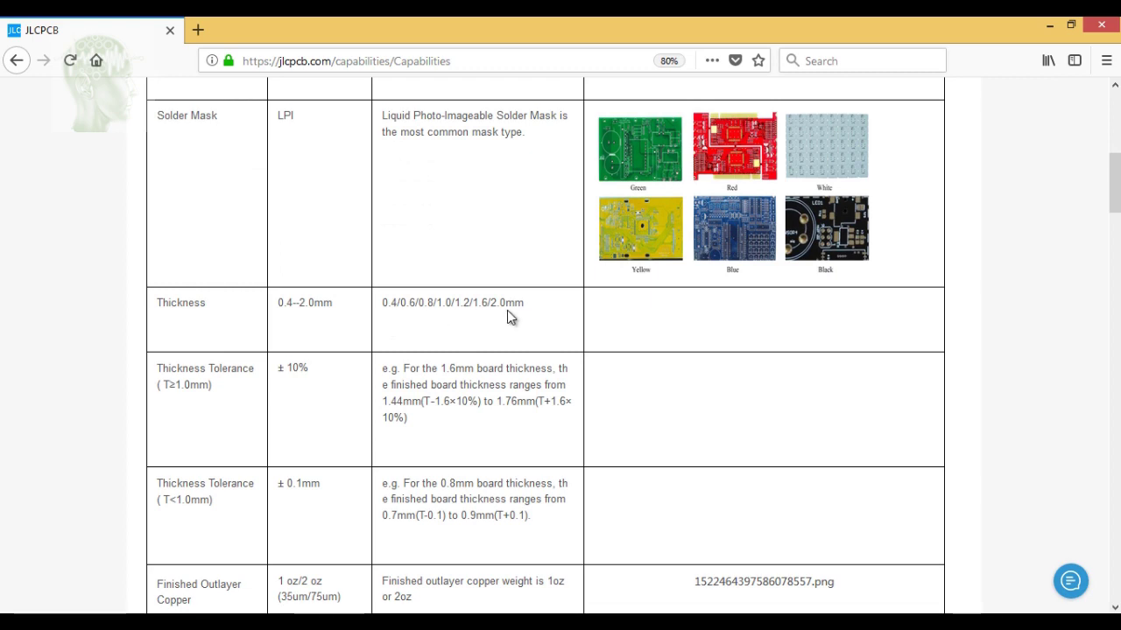
pyautogui.scroll(-2, 470, 385)
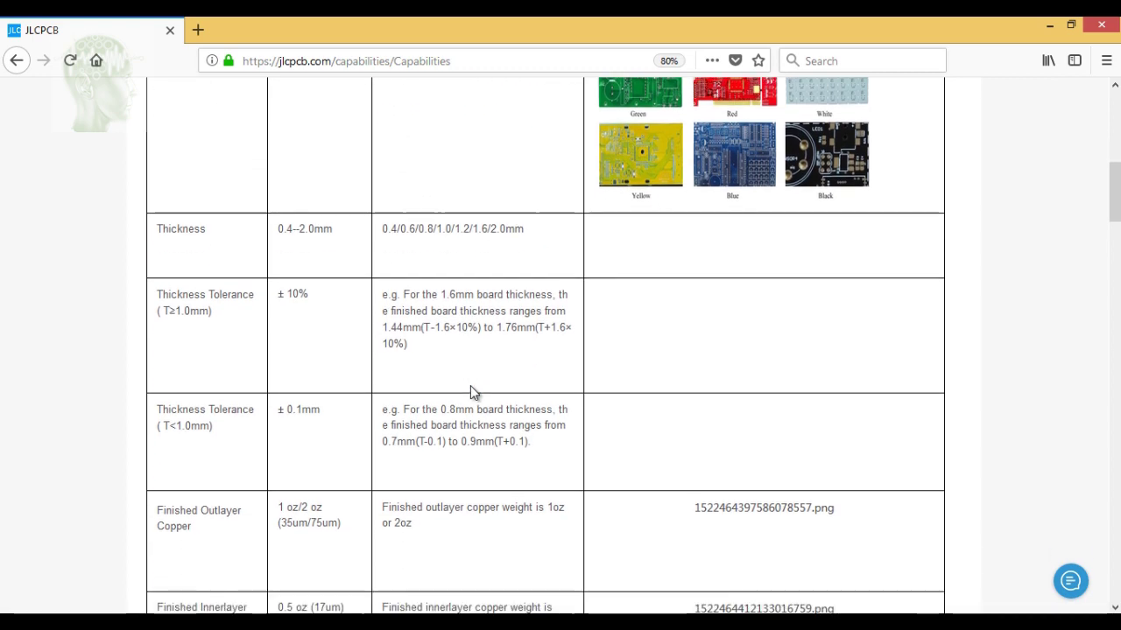
pyautogui.scroll(-3, 470, 385)
pyautogui.scroll(-2, 470, 386)
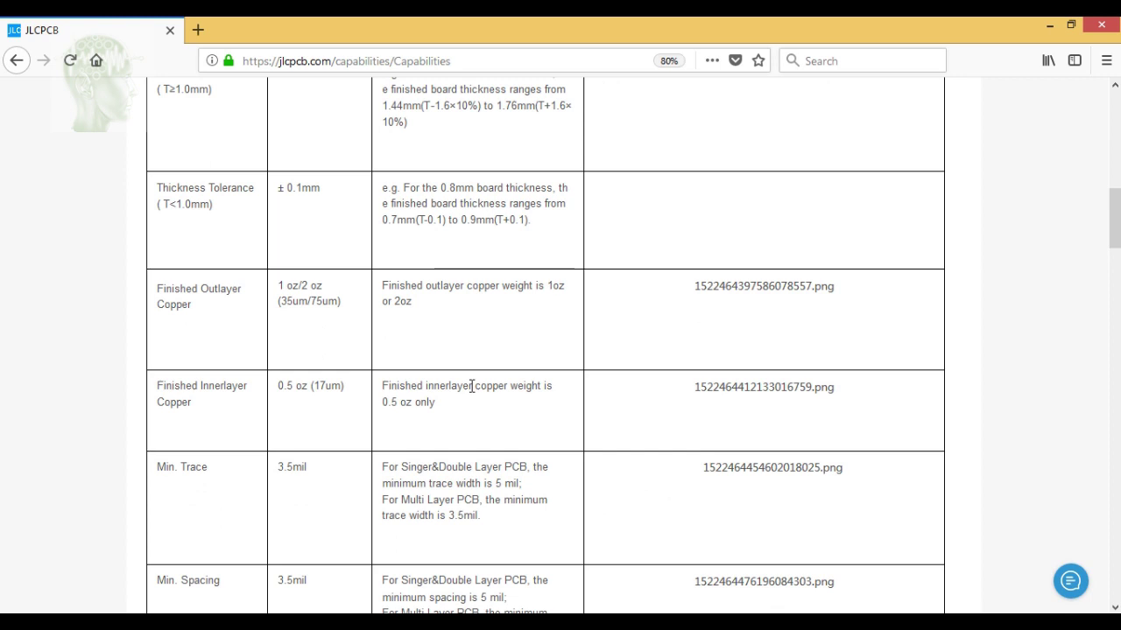
pyautogui.scroll(-3, 471, 386)
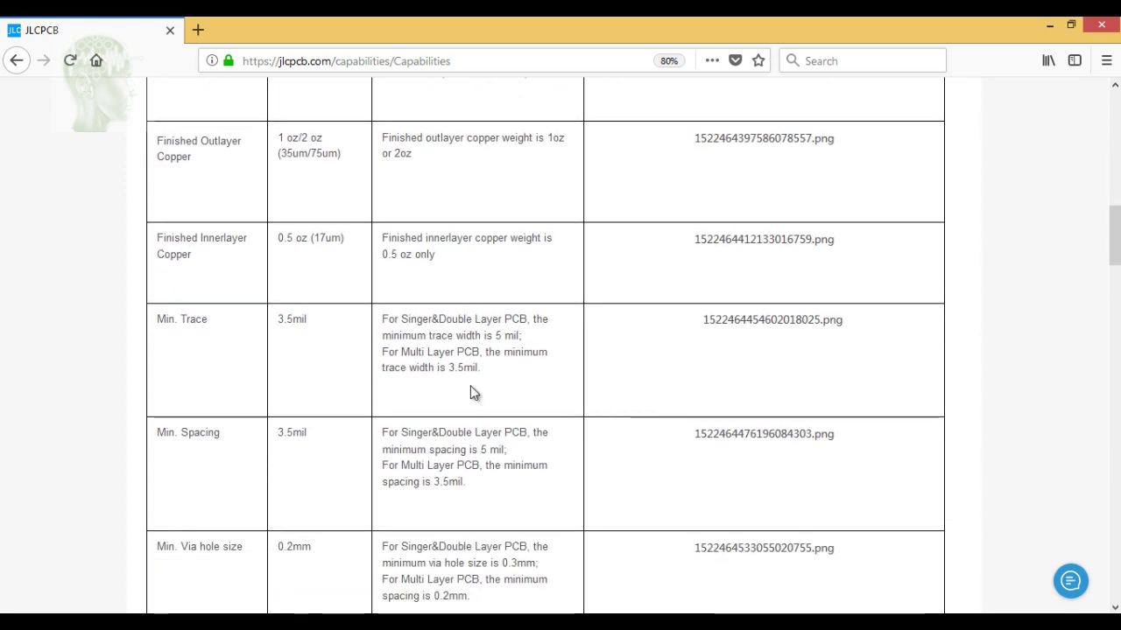
pyautogui.scroll(-2, 470, 390)
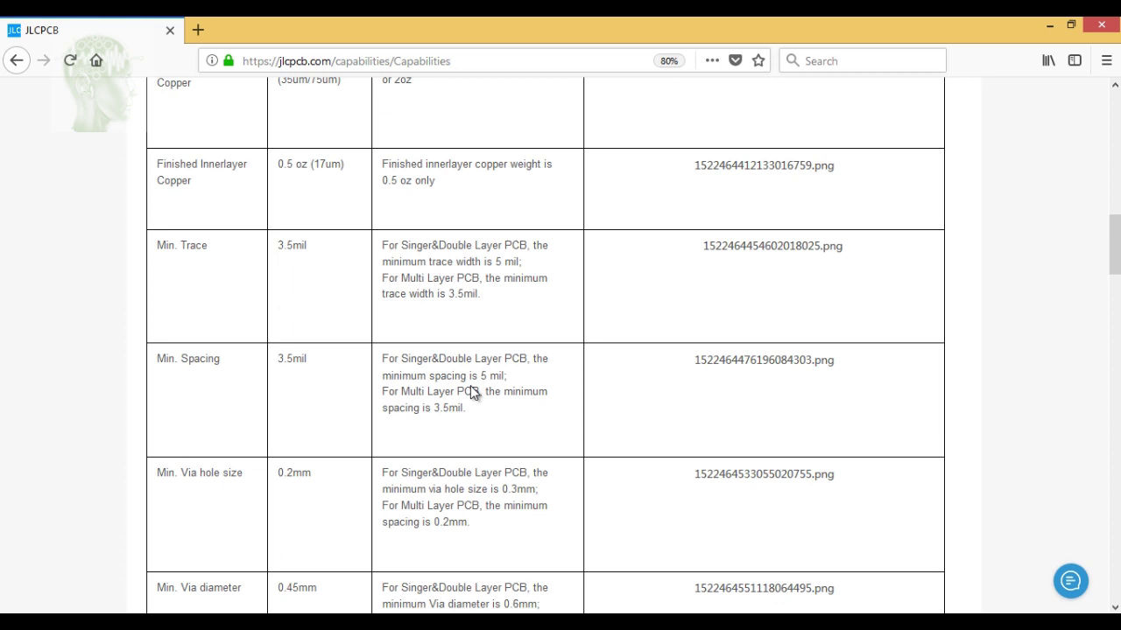
pyautogui.scroll(-1, 470, 392)
pyautogui.scroll(-2, 470, 392)
pyautogui.scroll(-3, 470, 392)
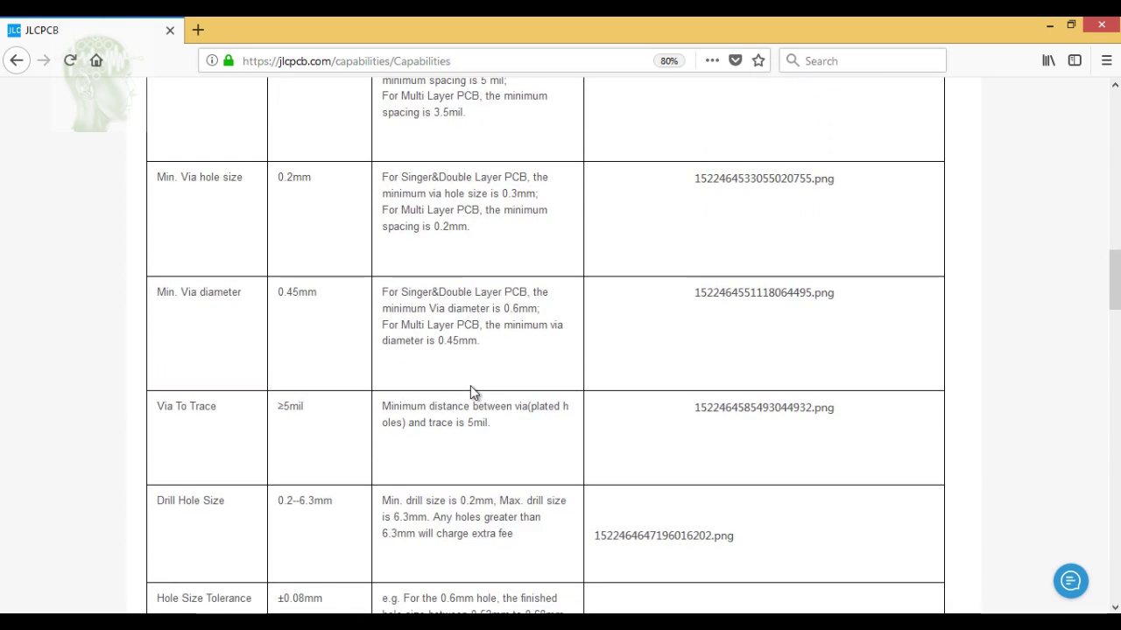
pyautogui.scroll(-1, 470, 392)
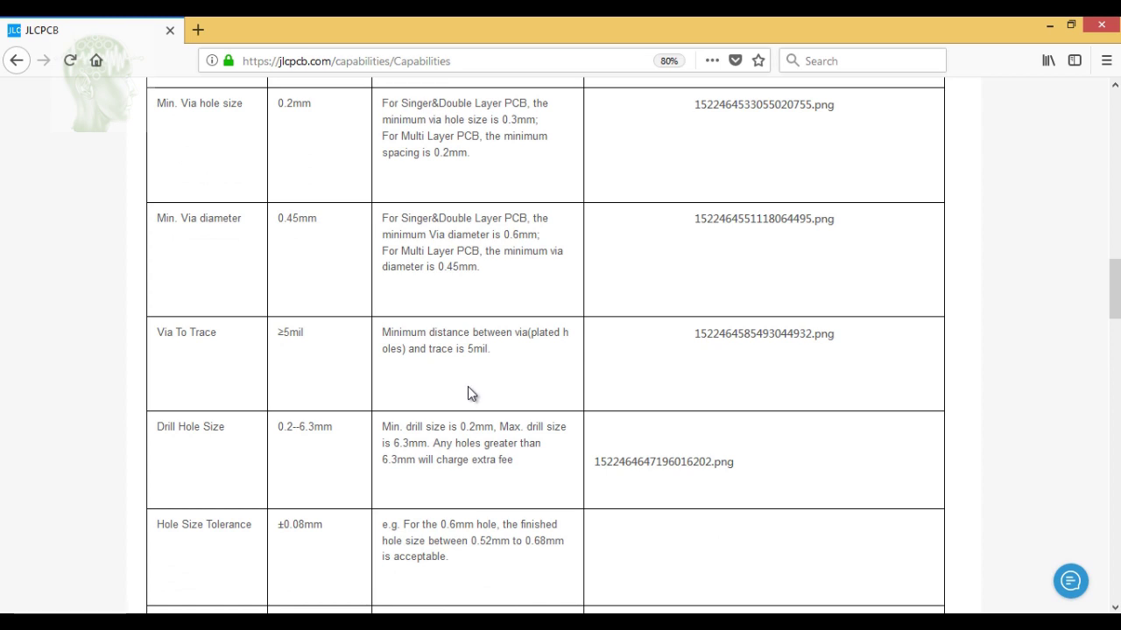
pyautogui.scroll(-2, 470, 392)
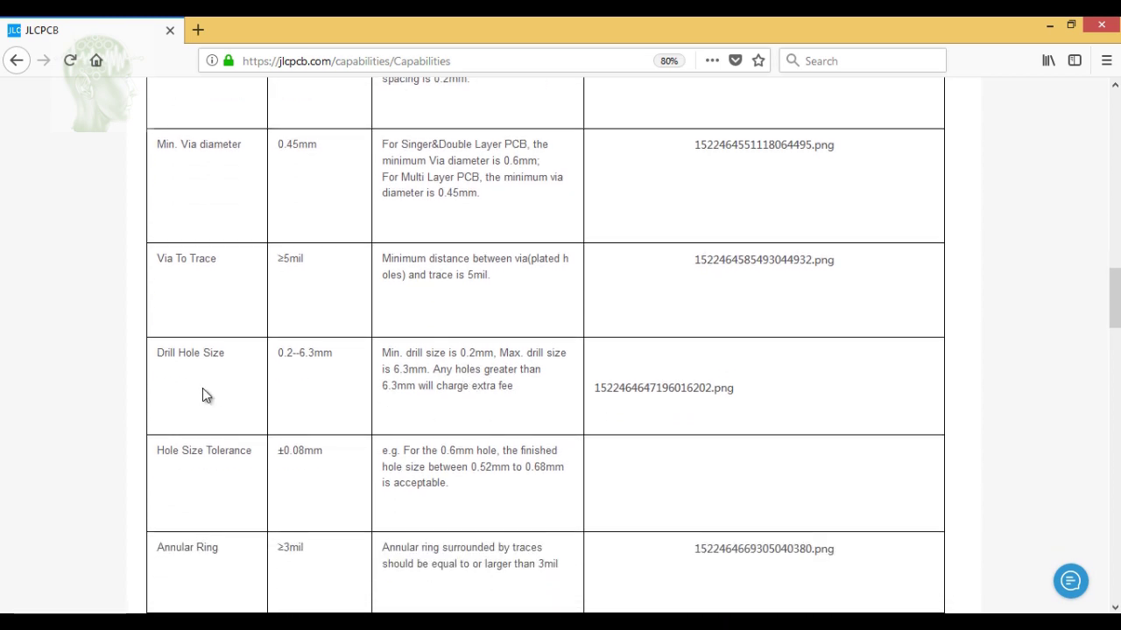
pyautogui.scroll(-2, 433, 390)
pyautogui.scroll(-2, 450, 390)
pyautogui.scroll(-1, 458, 394)
pyautogui.scroll(-2, 458, 387)
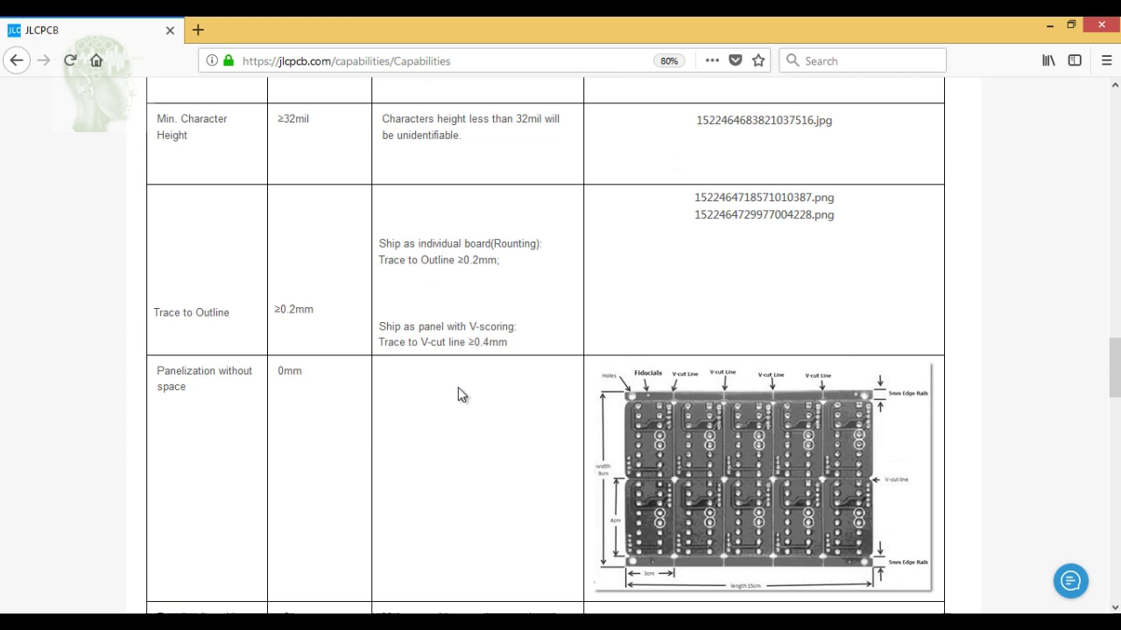
pyautogui.scroll(-2, 458, 387)
pyautogui.scroll(-2, 412, 406)
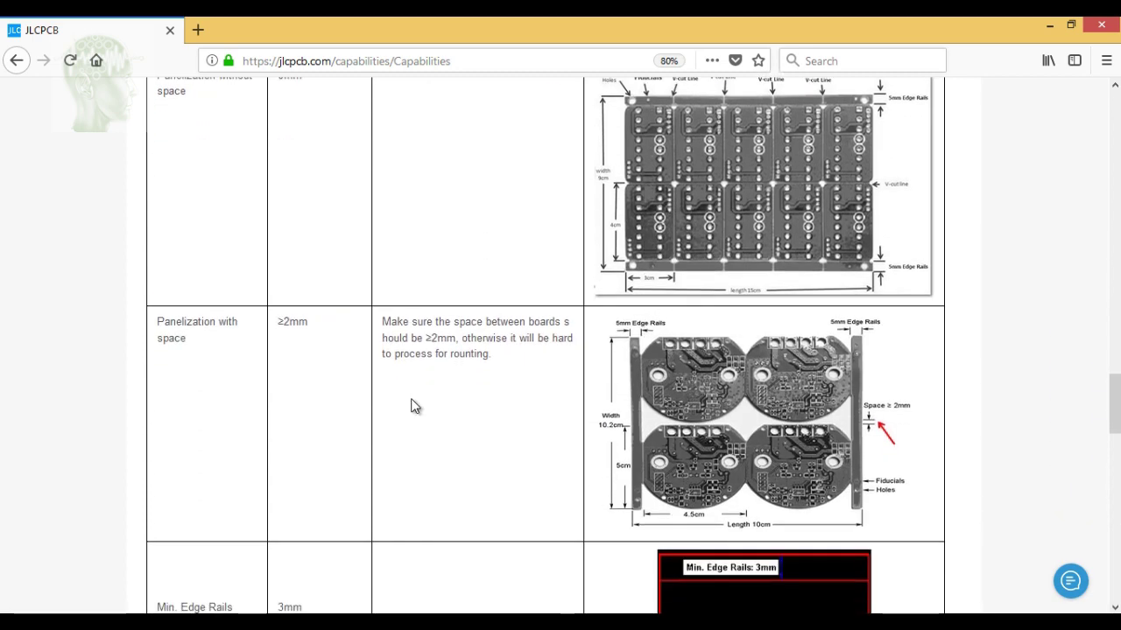
pyautogui.scroll(-2, 412, 405)
pyautogui.scroll(-1, 413, 405)
pyautogui.scroll(-1, 413, 405)
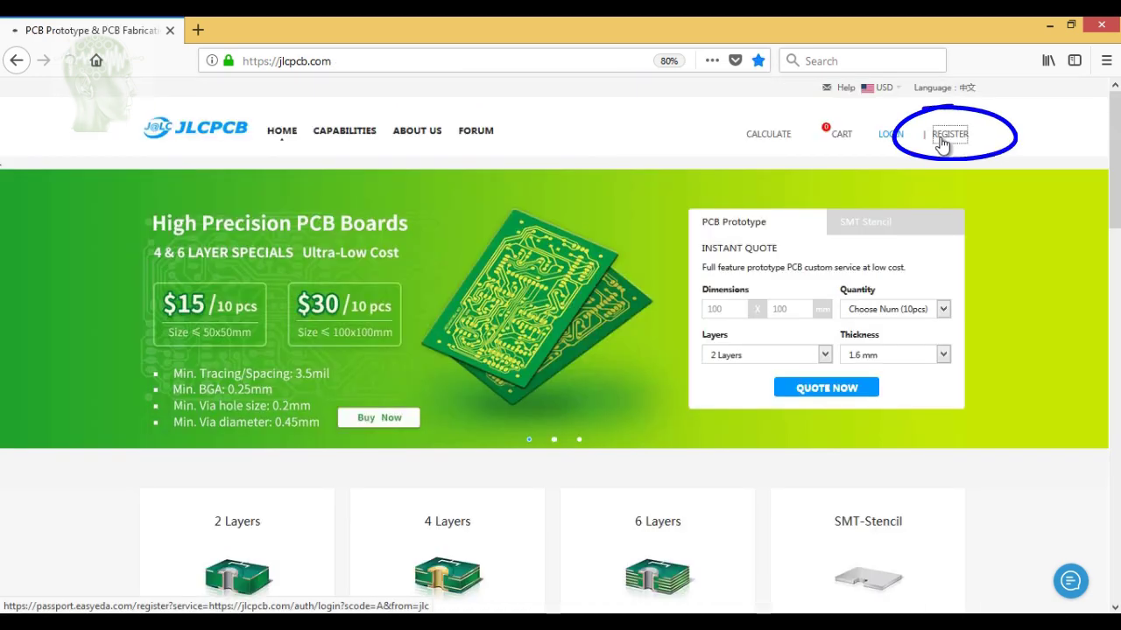
# Step: Sign in with the entered email and password and go to the account's order history
pyautogui.click(941, 144)
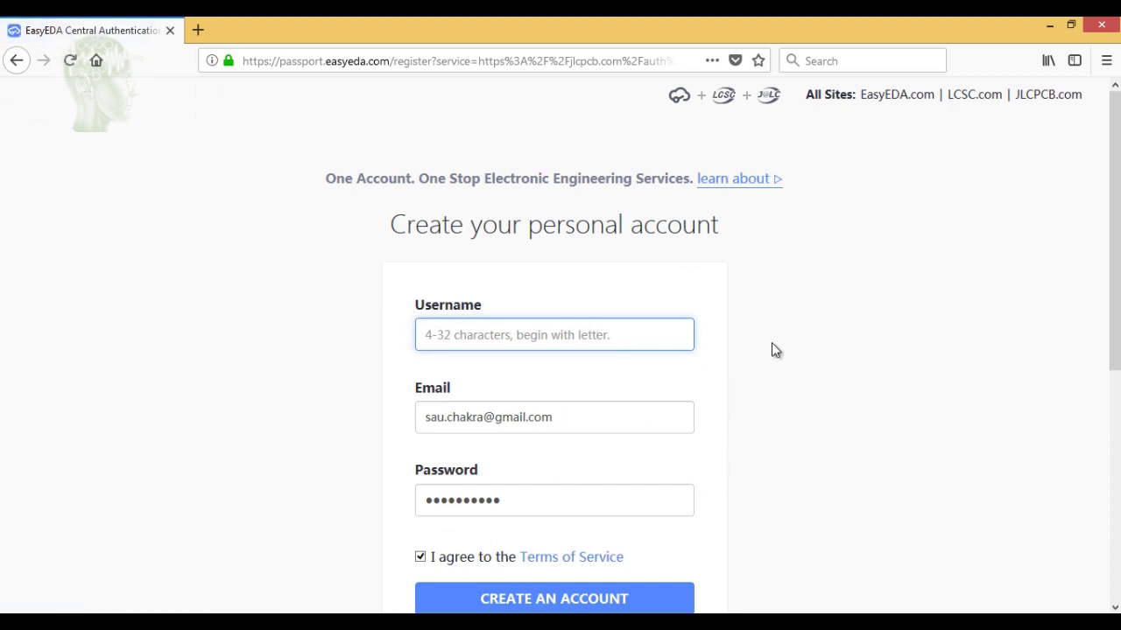
pyautogui.click(17, 61)
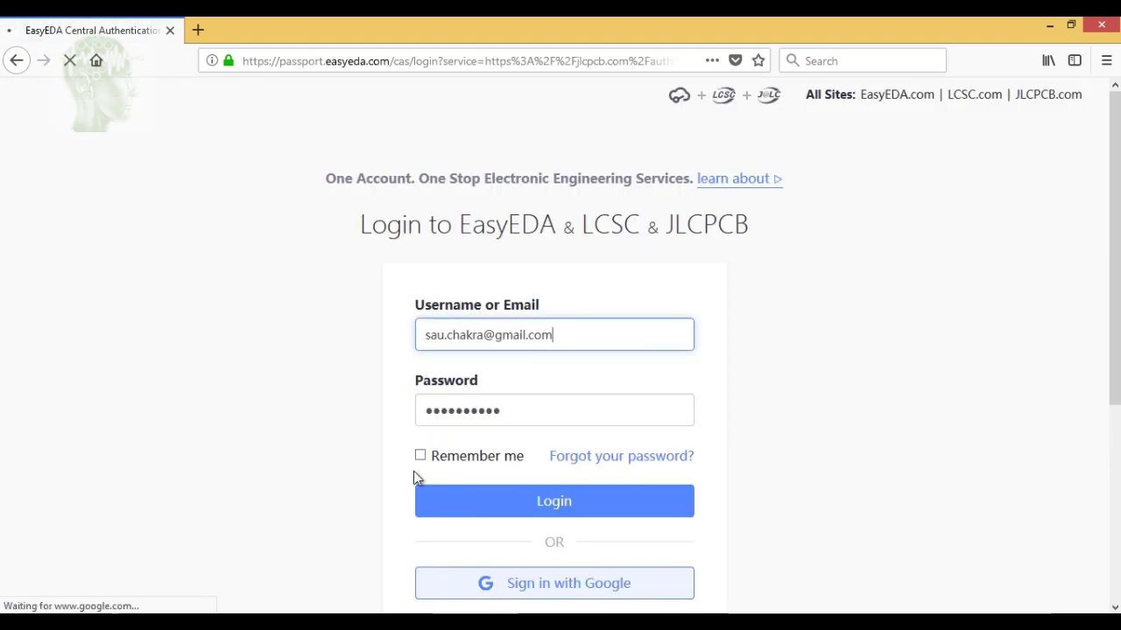
pyautogui.click(521, 509)
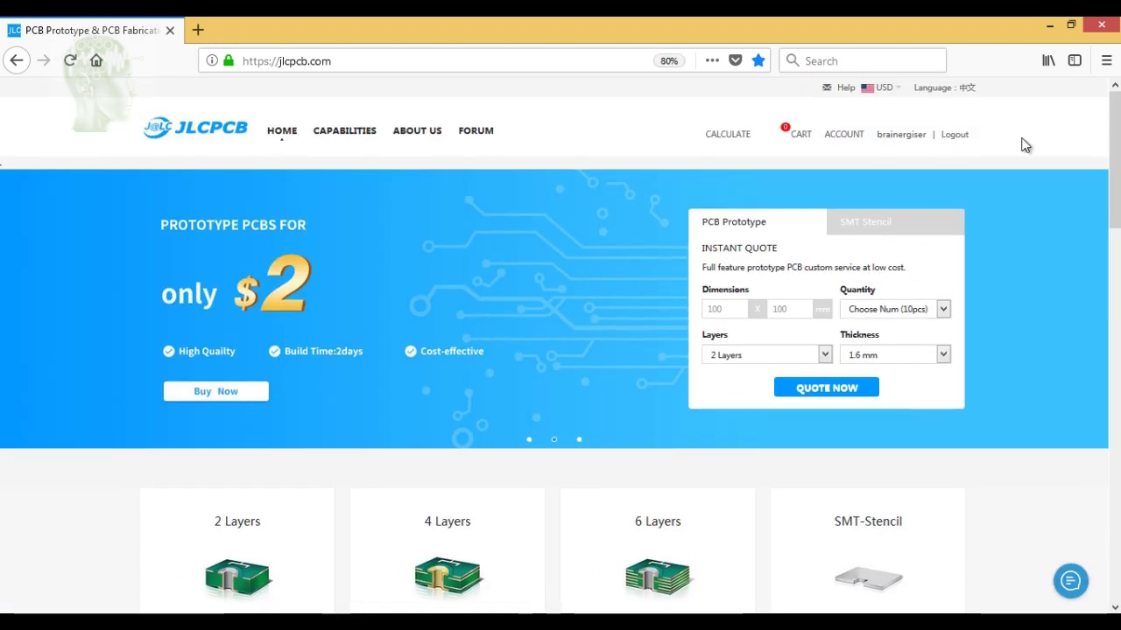
pyautogui.click(845, 140)
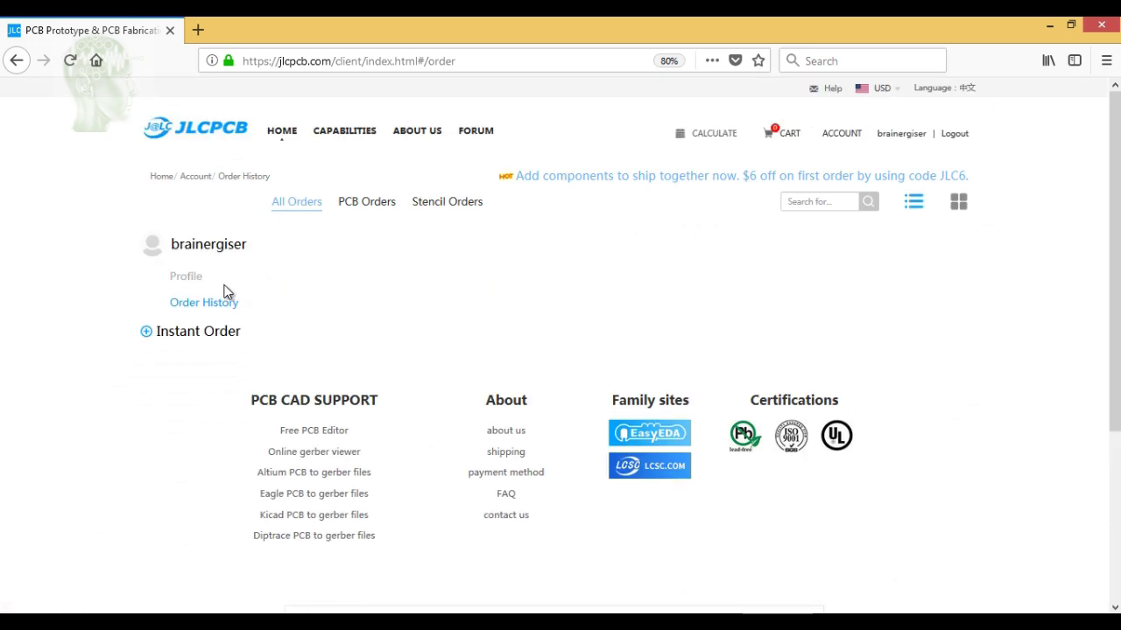
# Step: List past orders and inspect the shipped gerber - JC_Y11 order card: $2.00, 10 pieces, tracking
pyautogui.click(189, 306)
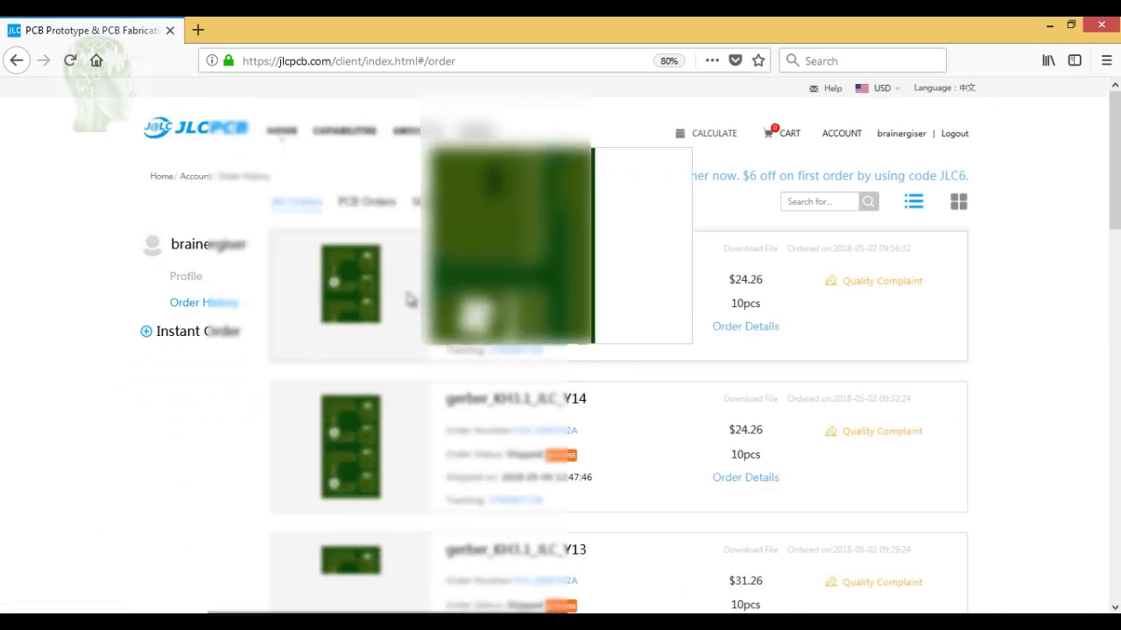
pyautogui.scroll(-3, 408, 300)
pyautogui.scroll(-5, 409, 301)
pyautogui.scroll(-5, 409, 300)
pyautogui.scroll(-4, 409, 300)
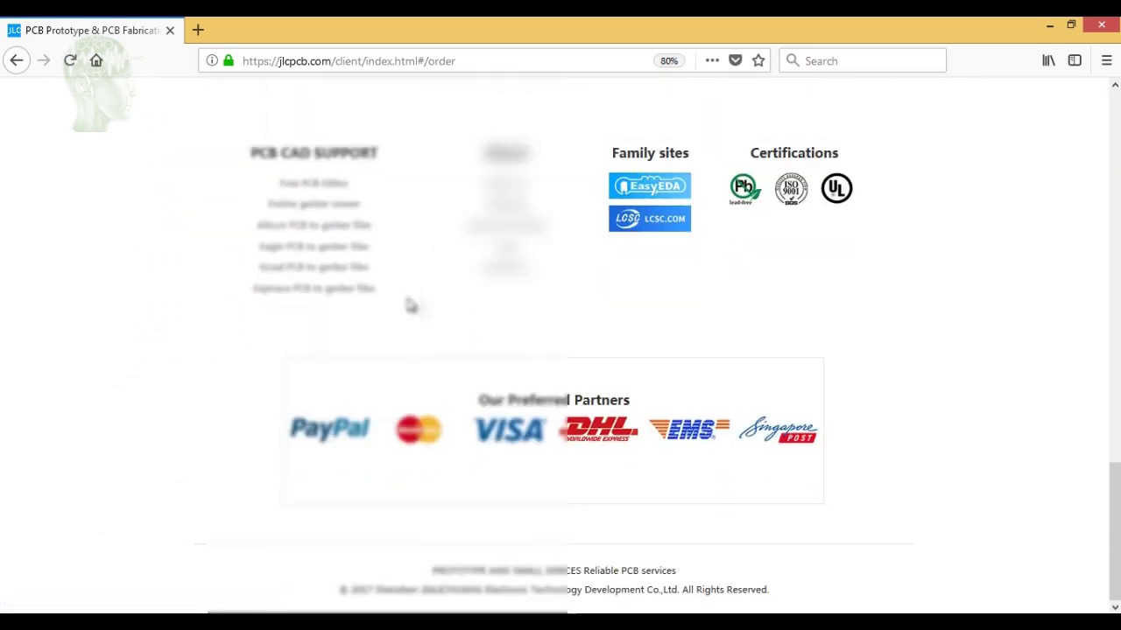
pyautogui.scroll(10, 408, 304)
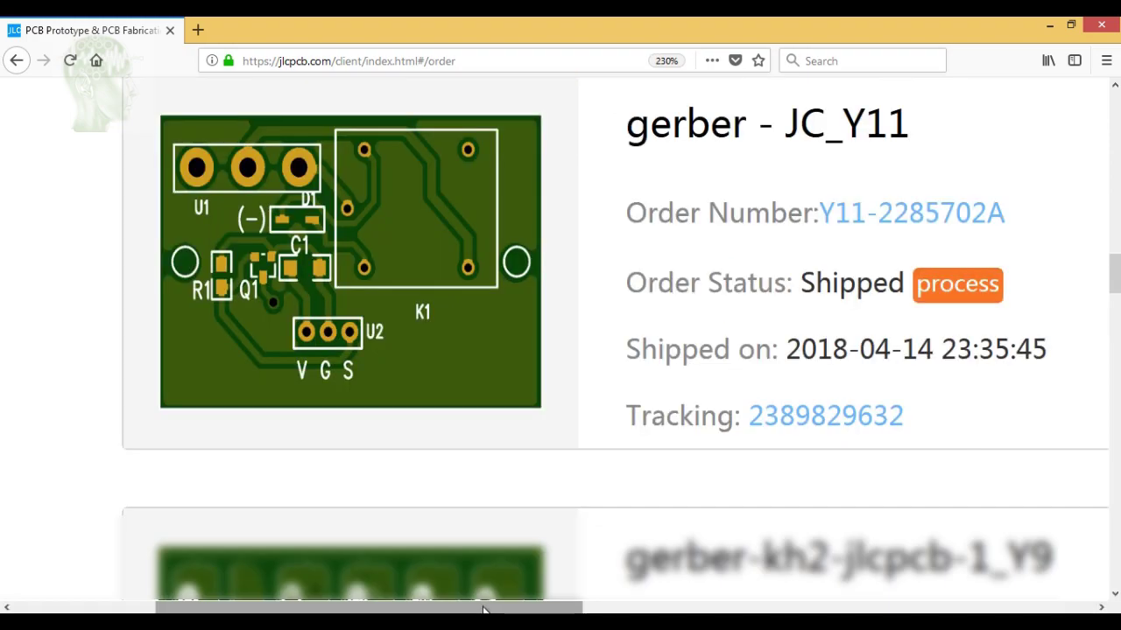
pyautogui.keyDown('ctrl'); pyautogui.scroll(8, 761, 365); pyautogui.keyUp('ctrl')
pyautogui.moveTo(494, 608); pyautogui.dragTo(902, 608)
pyautogui.scroll(2, 988, 339)
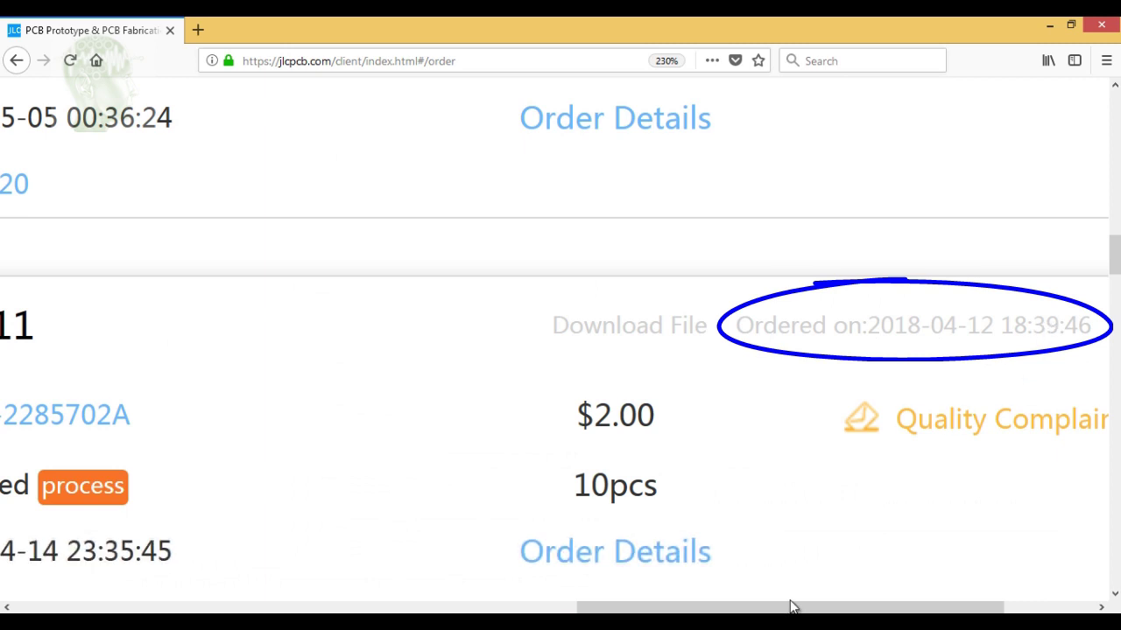
pyautogui.moveTo(790, 607); pyautogui.dragTo(550, 604)
pyautogui.scroll(-3, 550, 476)
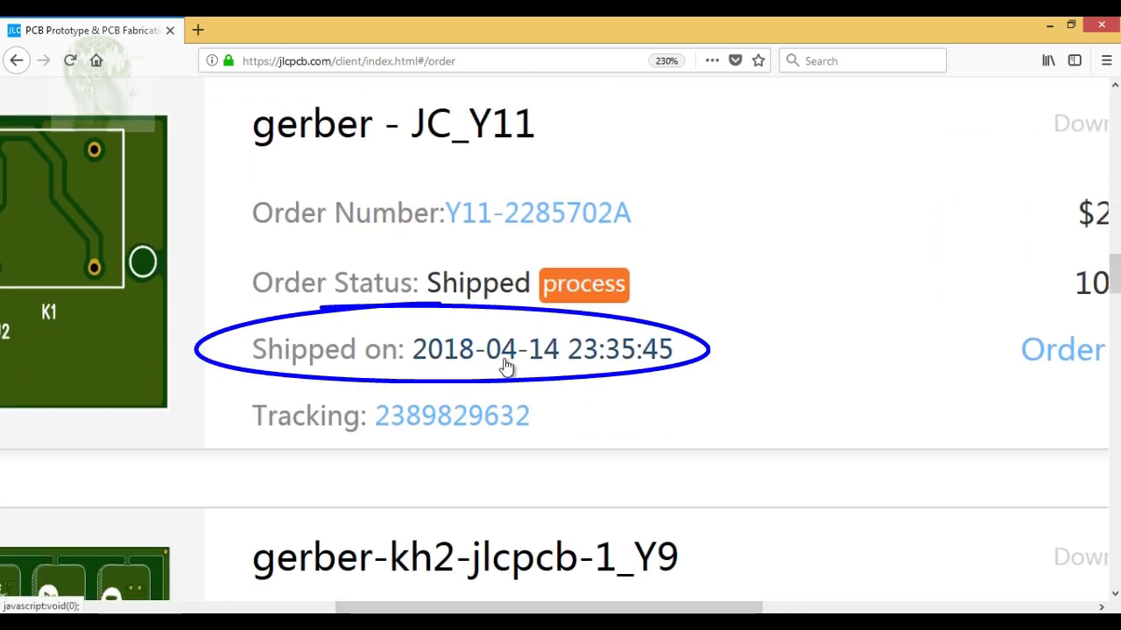
pyautogui.hscroll(2, 420, 300)
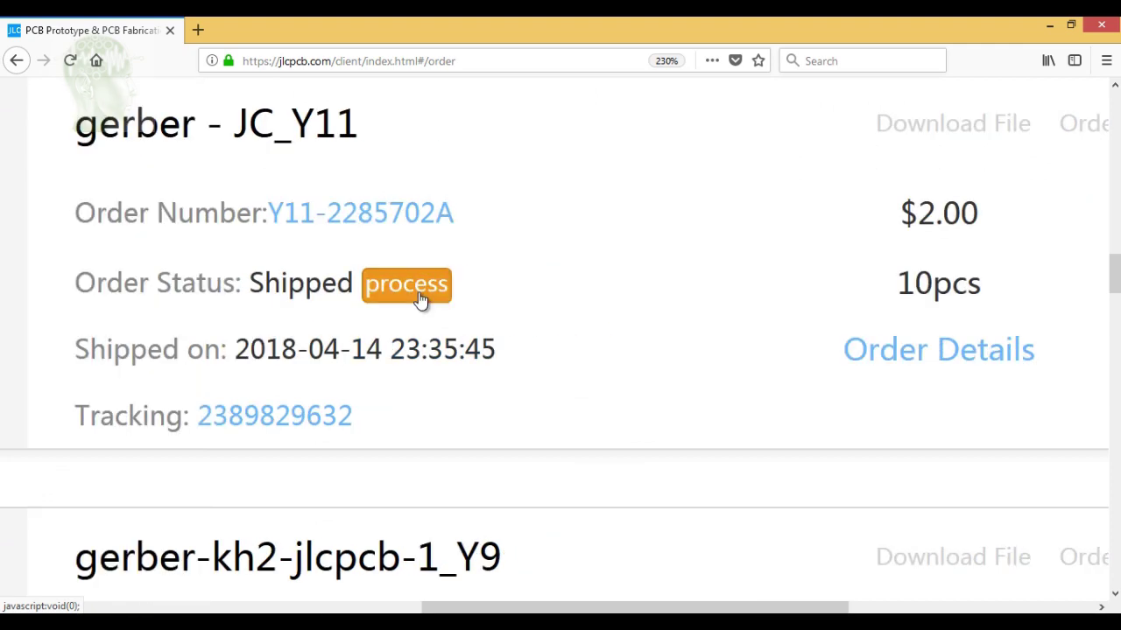
# Step: Review the JC_Y11 order's Process timeline, showing production 100% complete
pyautogui.click(420, 300)
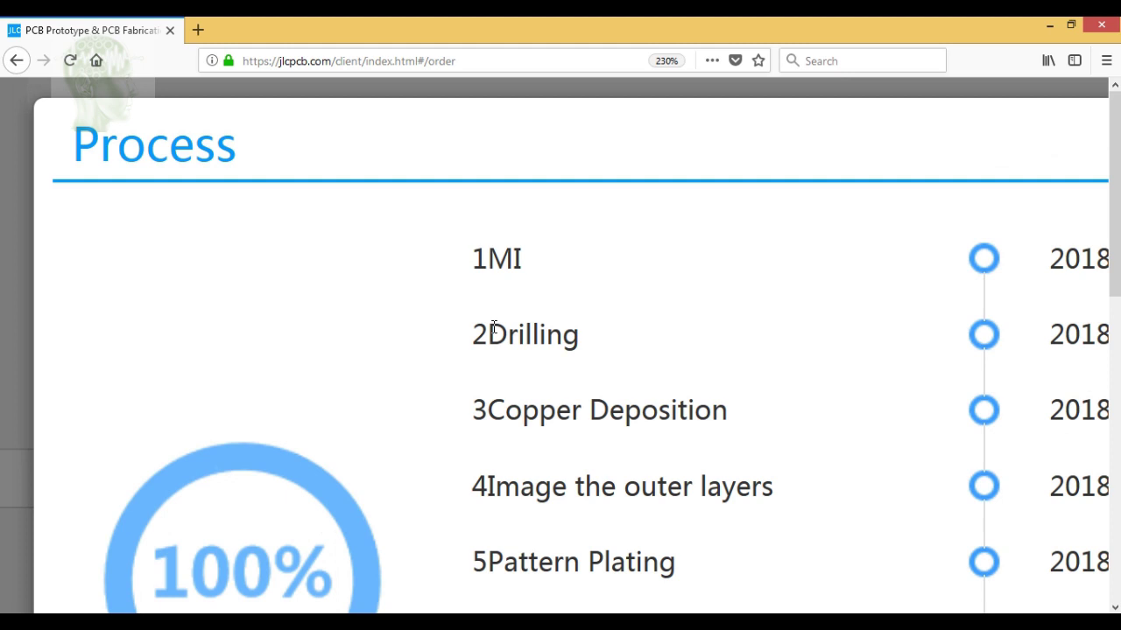
pyautogui.scroll(-1, 505, 343)
pyautogui.scroll(-1, 505, 343)
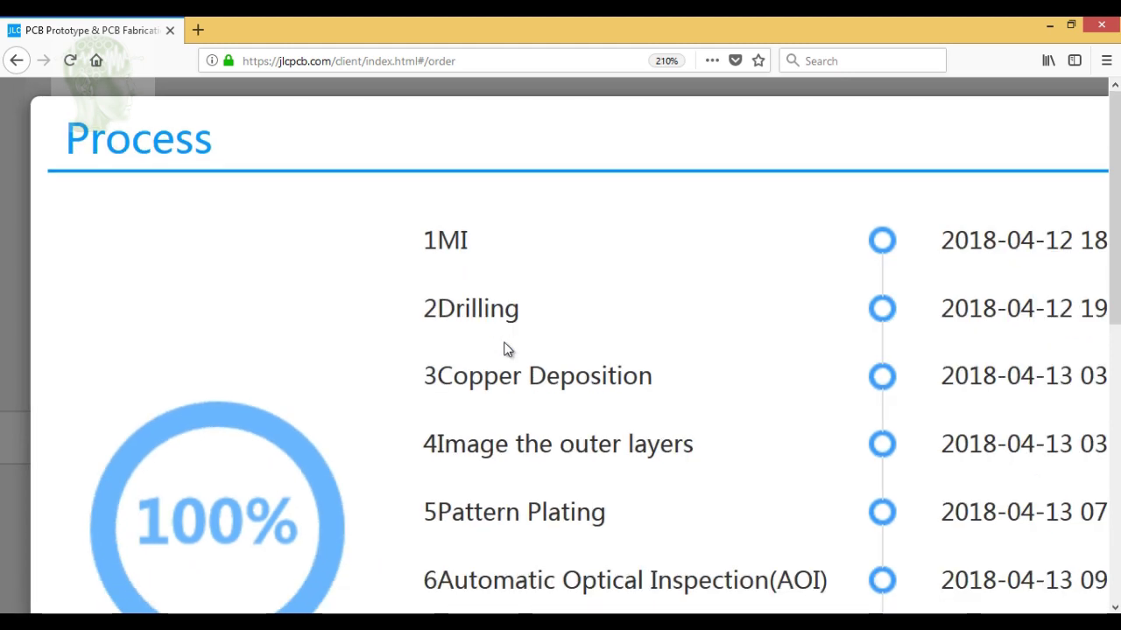
pyautogui.scroll(-1, 505, 343)
pyautogui.scroll(-1, 505, 343)
pyautogui.scroll(-1, 505, 343)
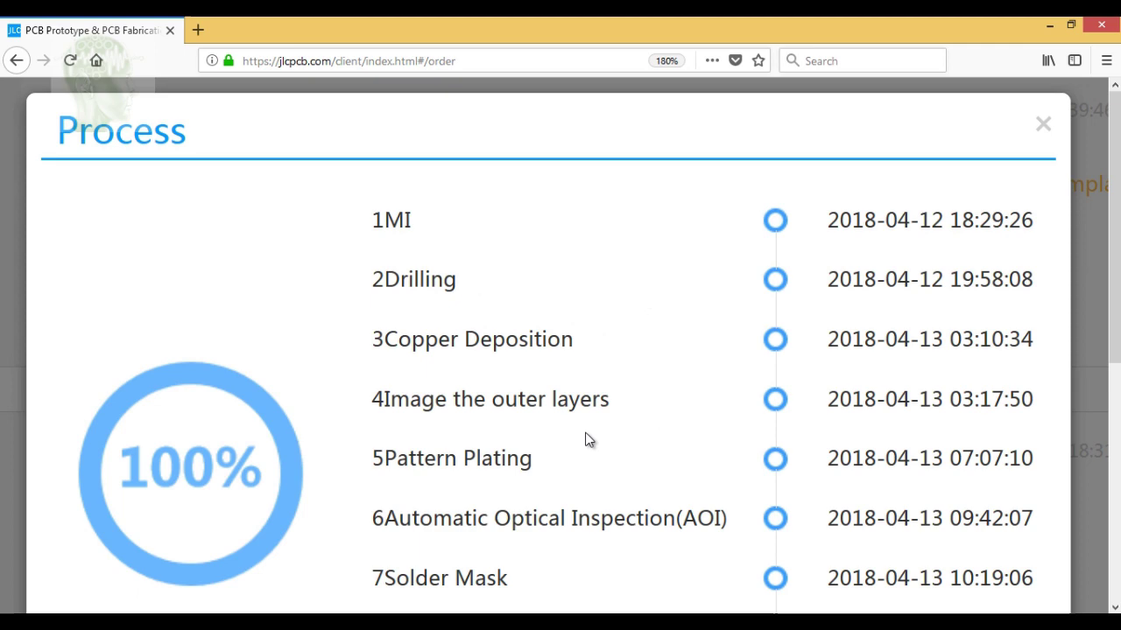
pyautogui.scroll(-3, 493, 410)
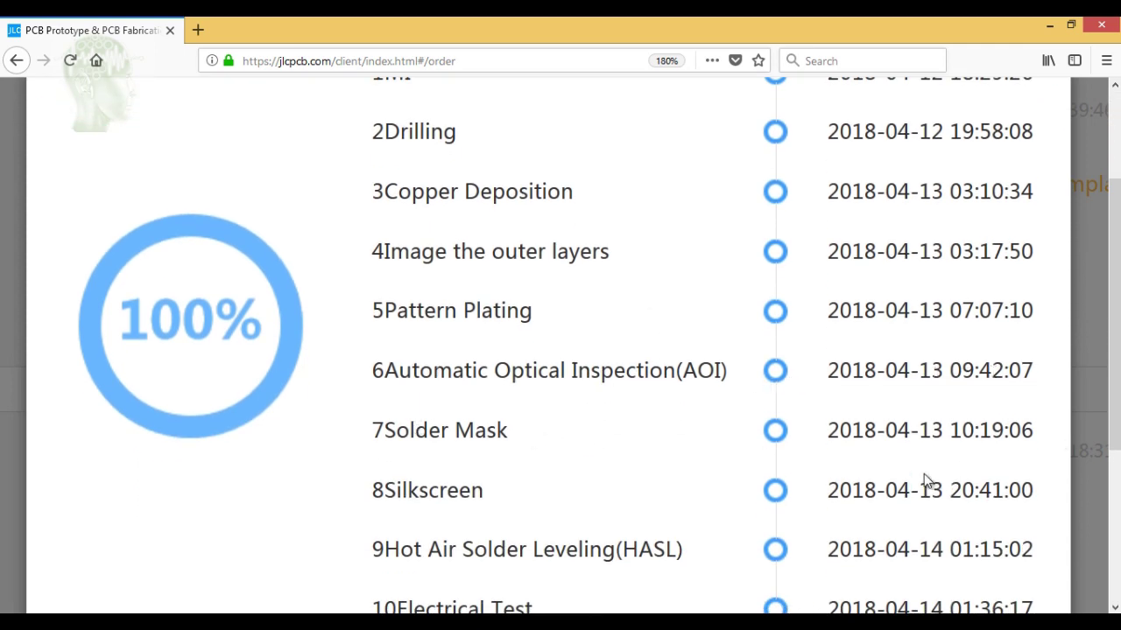
pyautogui.scroll(-3, 401, 438)
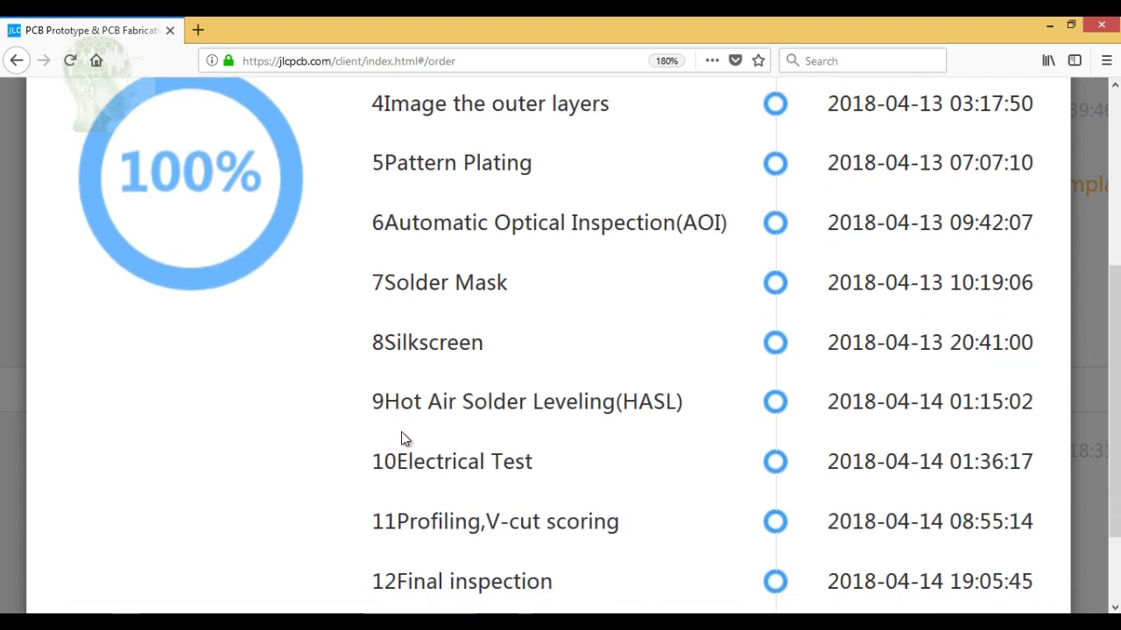
pyautogui.scroll(-3, 688, 500)
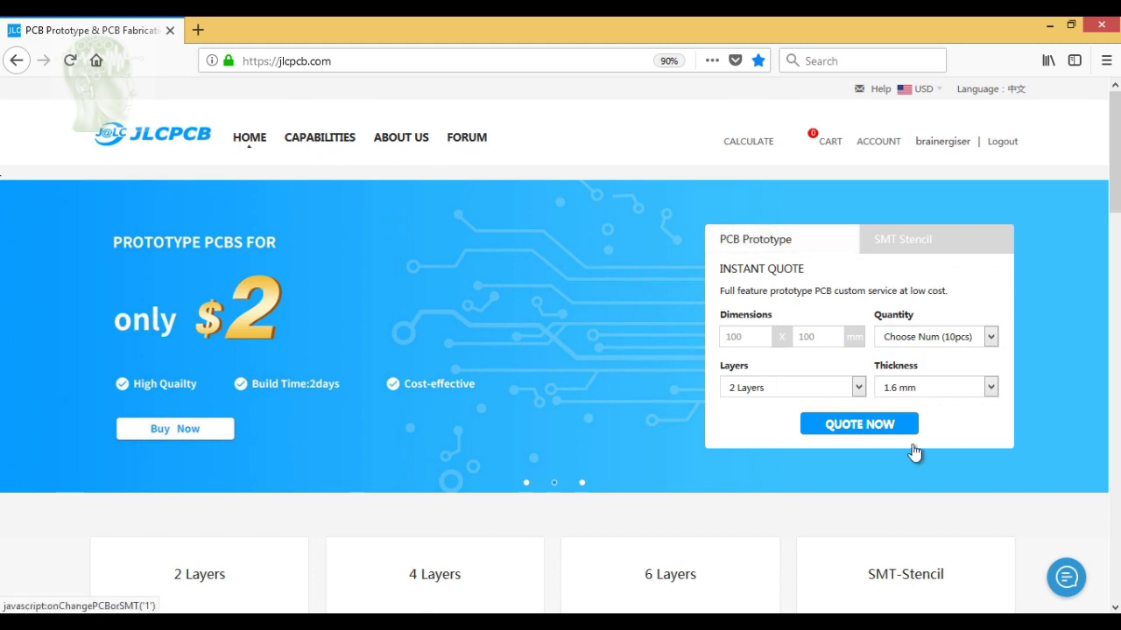
# Step: Start a new instant quote and upload the gerber - JC.rar archive
pyautogui.click(845, 435)
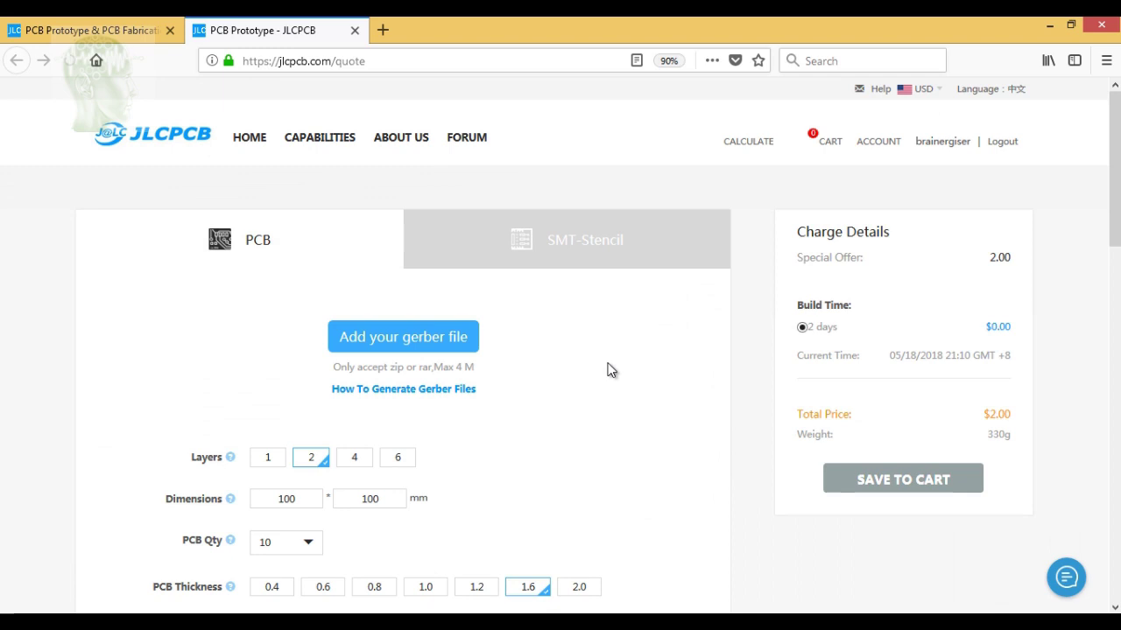
pyautogui.click(380, 336)
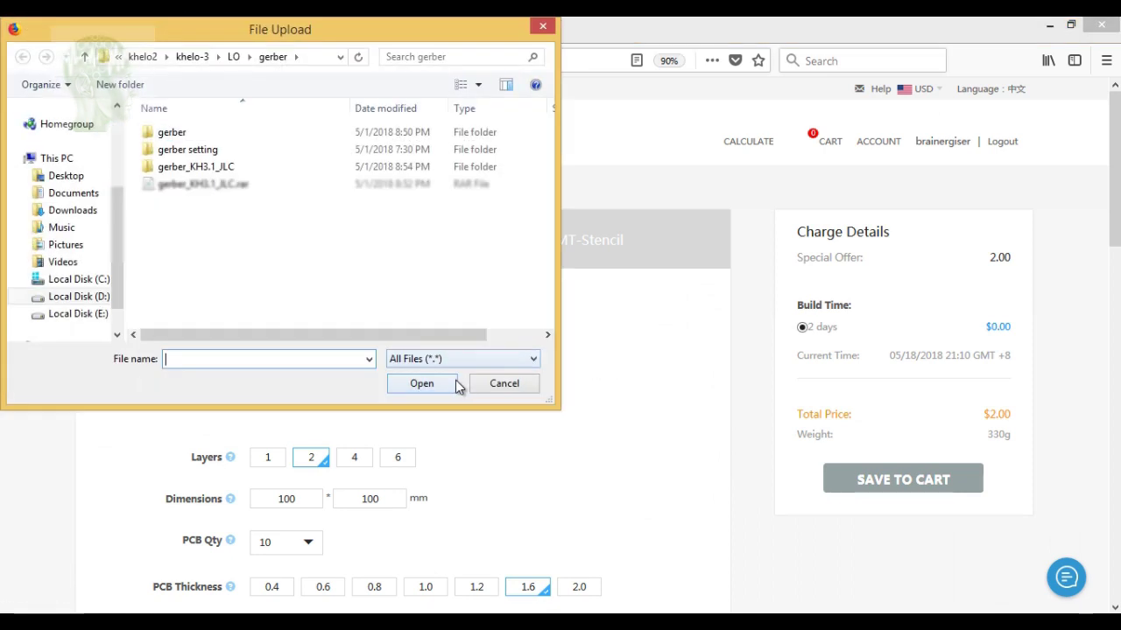
pyautogui.click(196, 174)
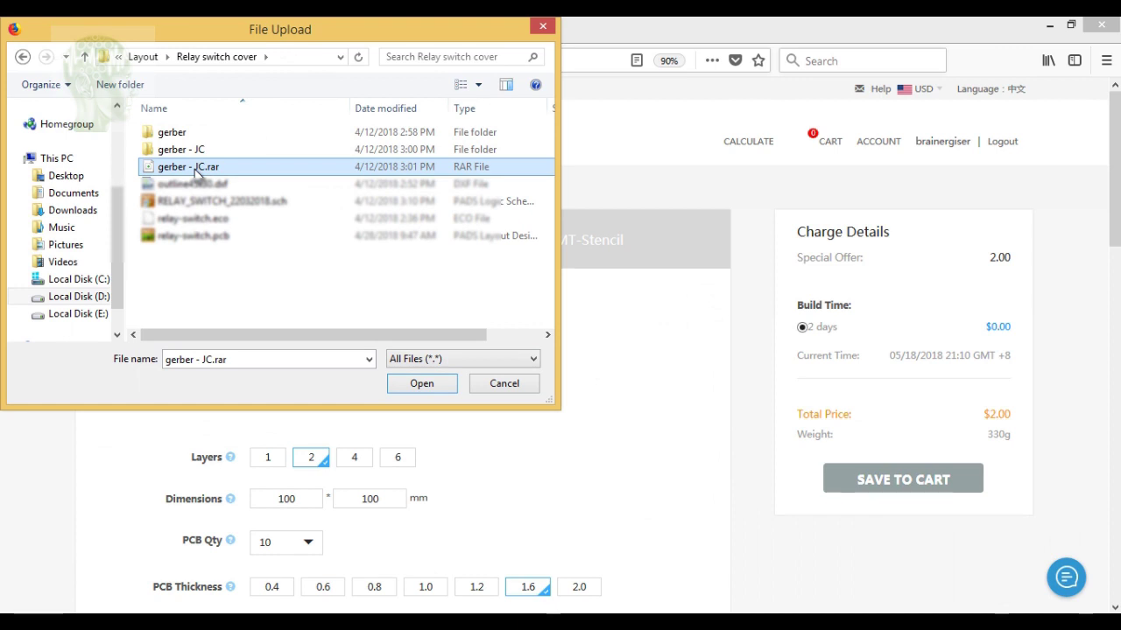
pyautogui.click(447, 386)
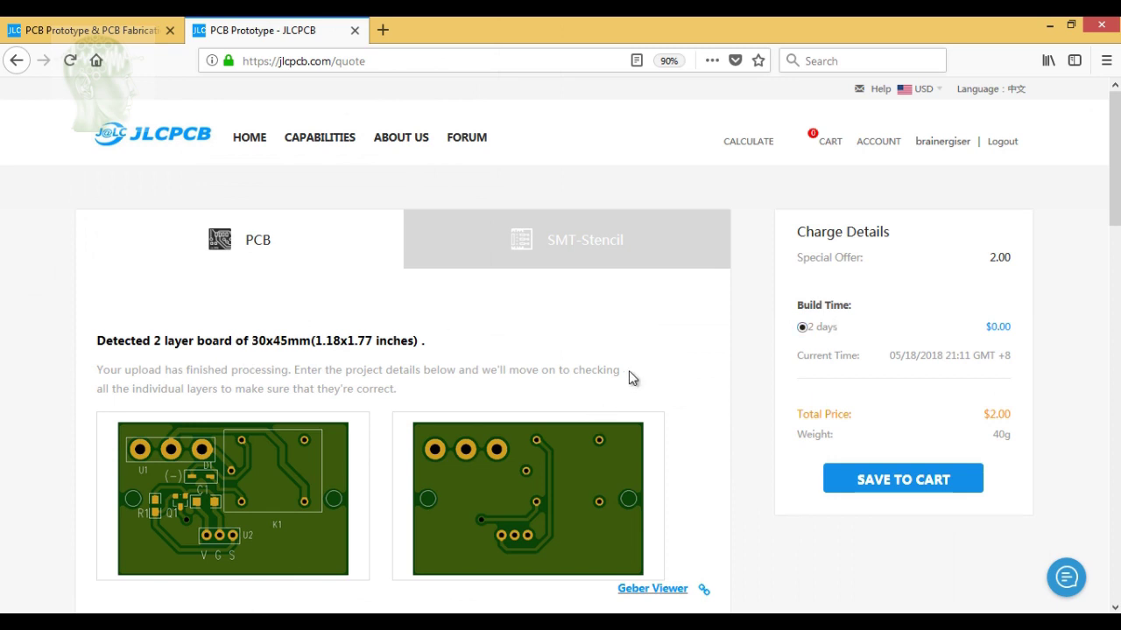
# Step: Scroll to the detected 2-layer 30x45 mm board options and keep quantity at 10
pyautogui.scroll(-4, 628, 378)
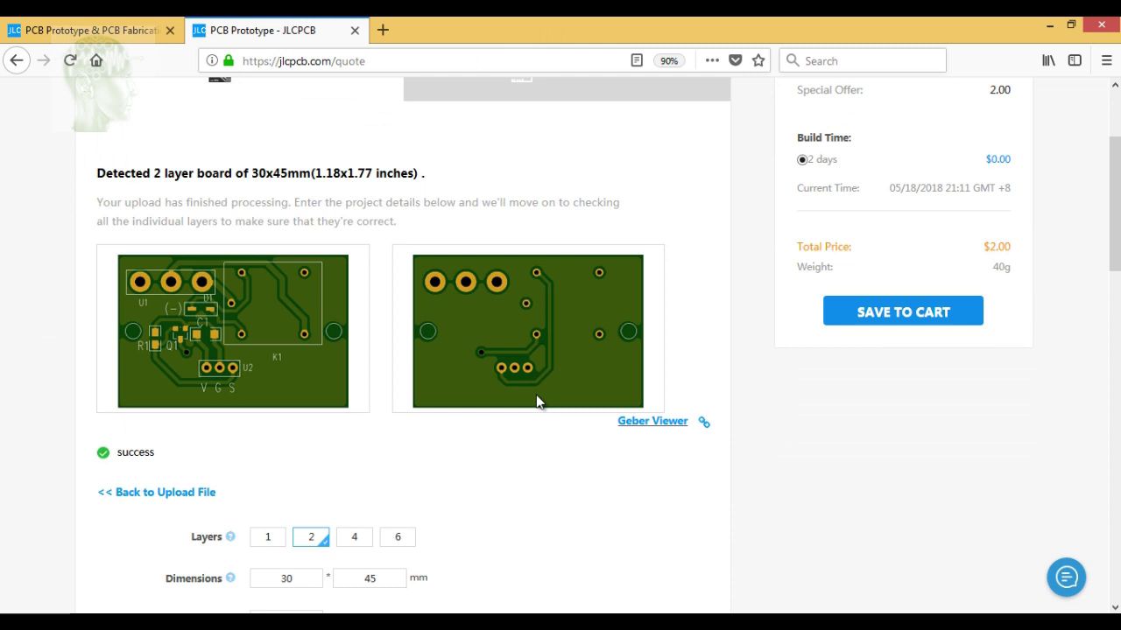
pyautogui.scroll(-3, 587, 477)
pyautogui.scroll(-3, 578, 464)
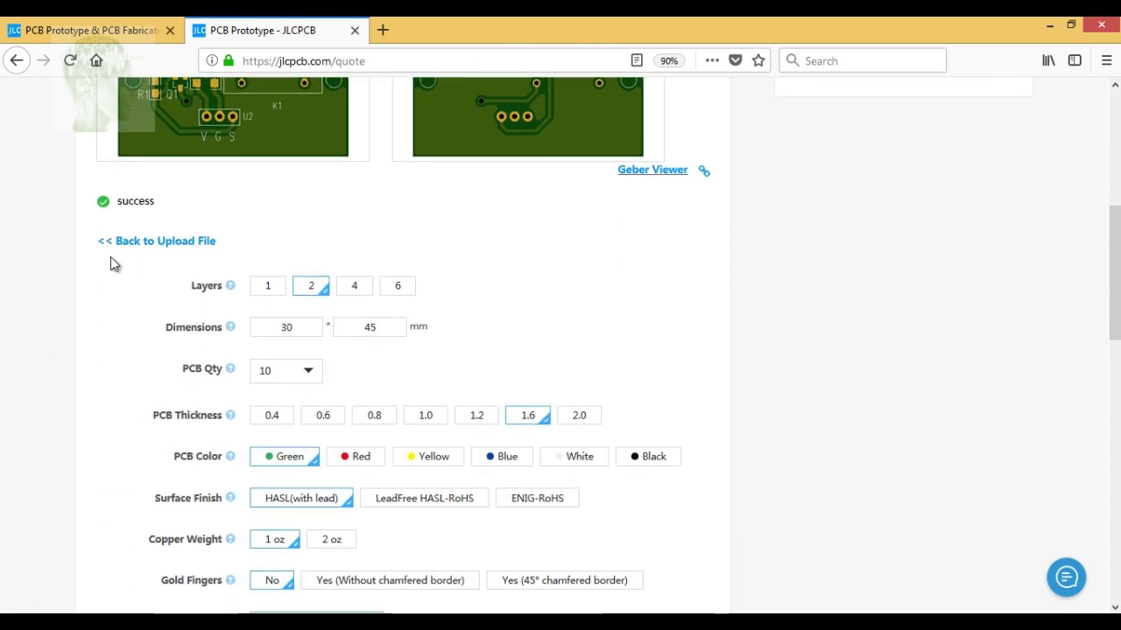
pyautogui.scroll(-1, 186, 234)
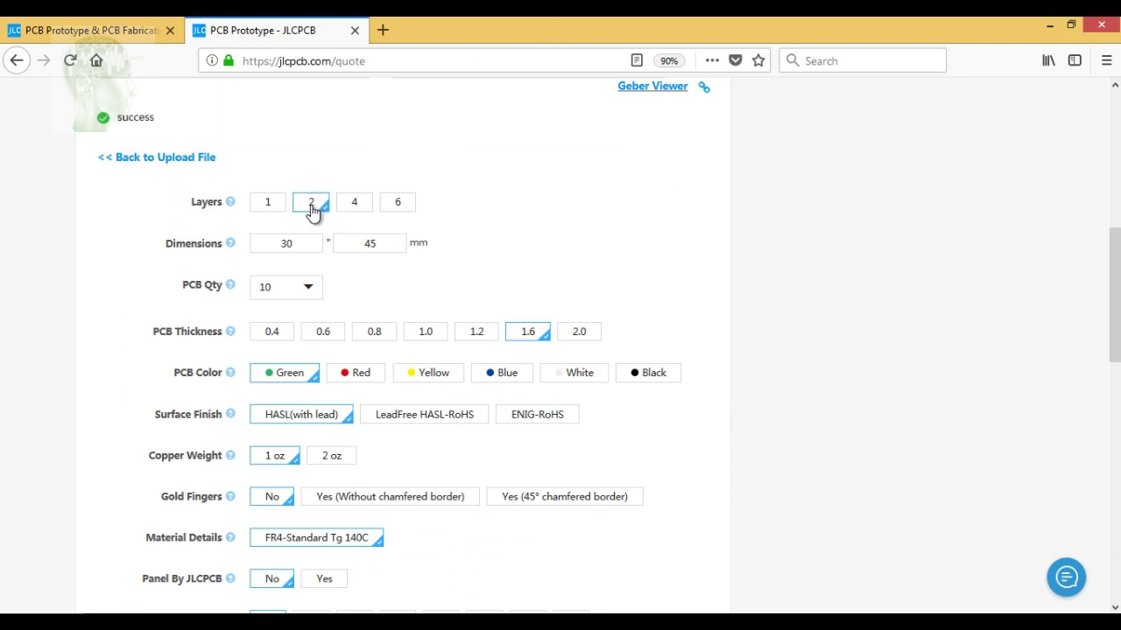
pyautogui.click(273, 295)
pyautogui.click(274, 295)
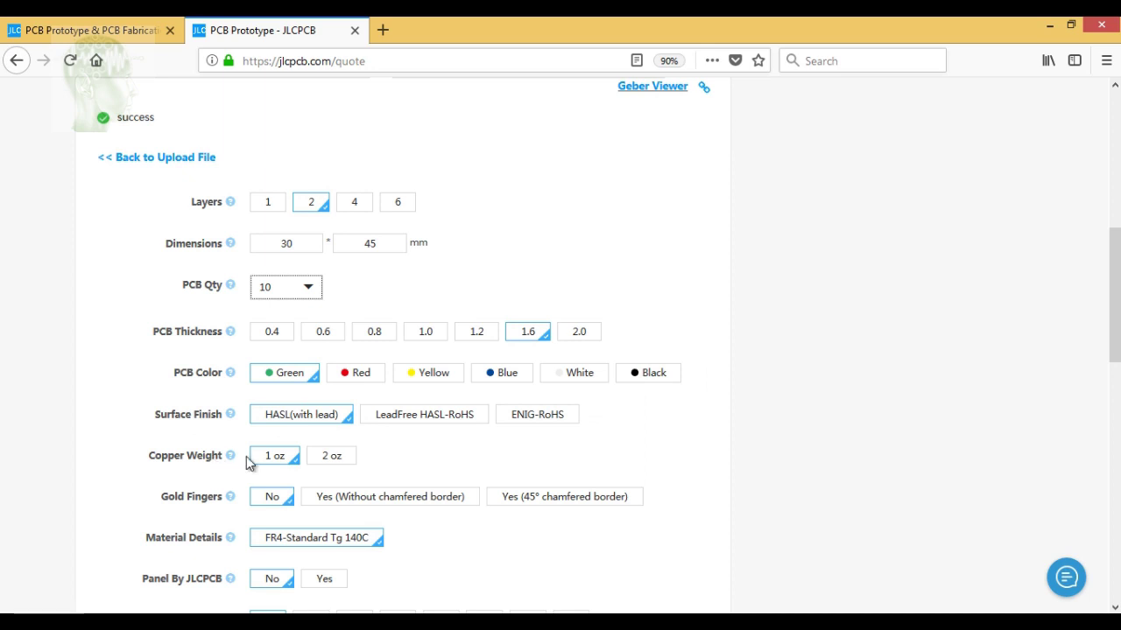
# Step: Click into the order remark field and review the $5.00 quote total
pyautogui.scroll(-3, 431, 454)
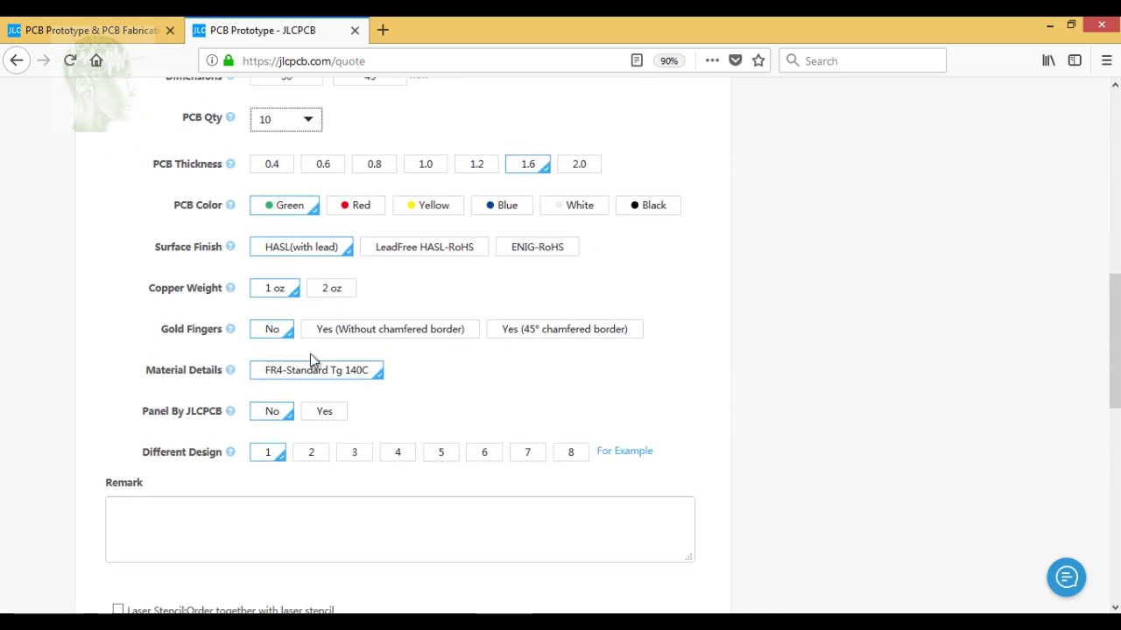
pyautogui.click(195, 511)
pyautogui.scroll(-2, 194, 512)
pyautogui.scroll(-3, 452, 500)
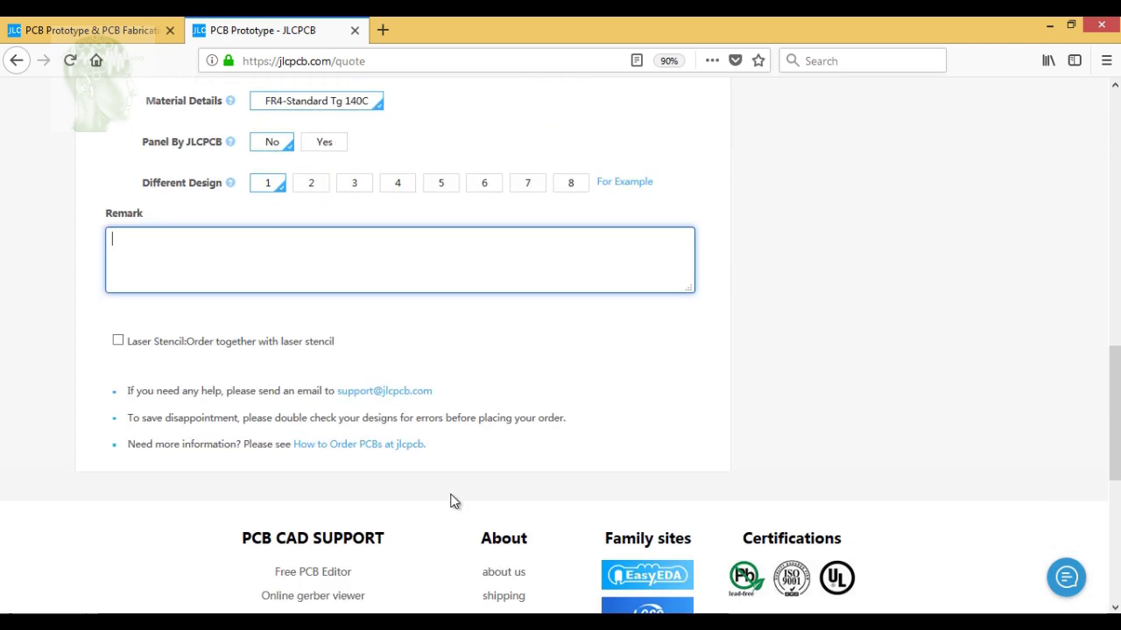
pyautogui.scroll(12, 569, 455)
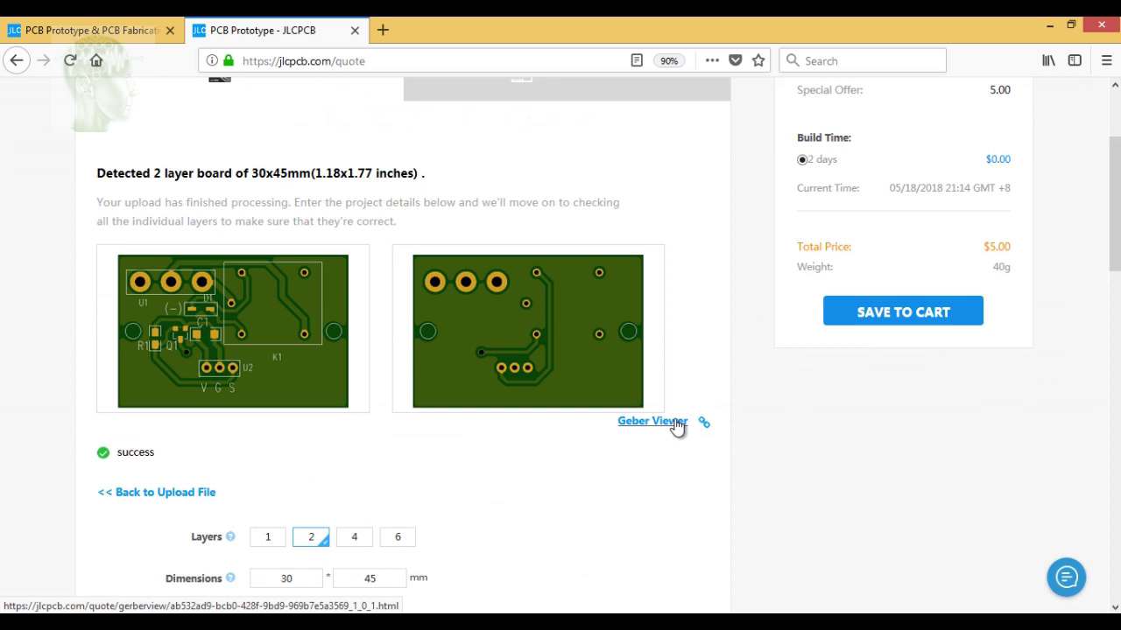
# Step: Inspect the board's top and bottom sides in the Gerber viewer, then its analysis results
pyautogui.click(676, 423)
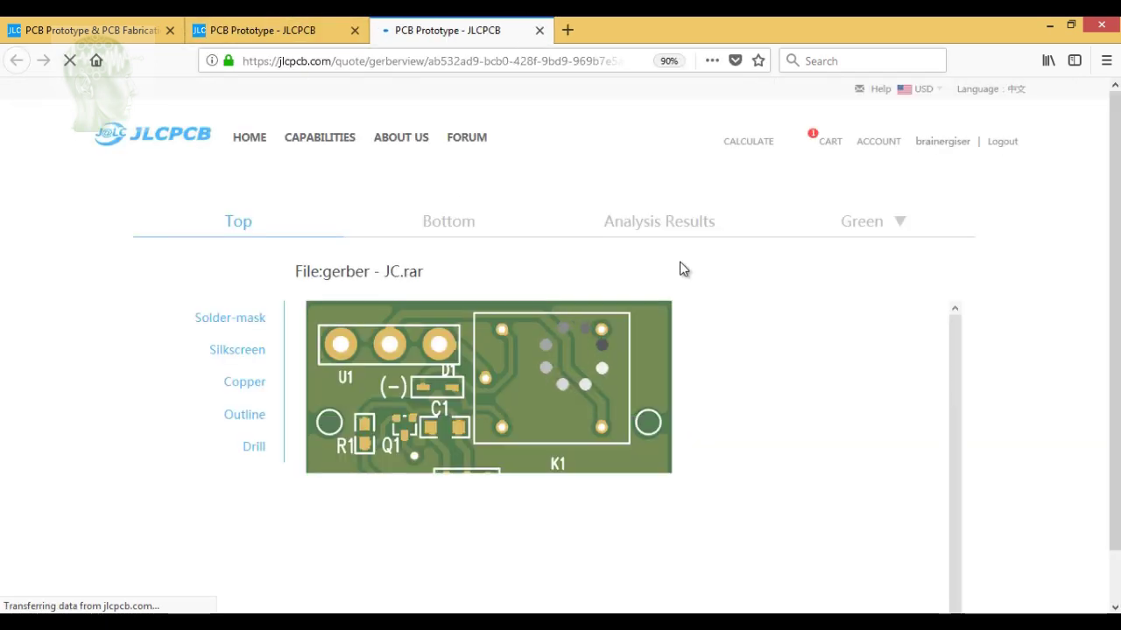
pyautogui.scroll(-1, 674, 273)
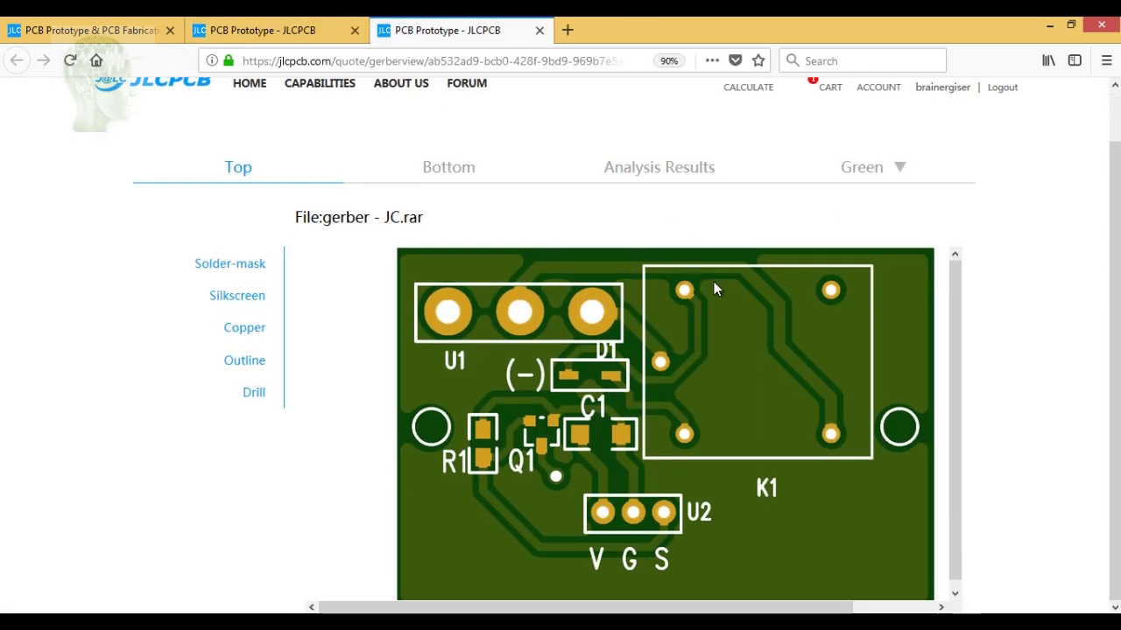
pyautogui.click(220, 265)
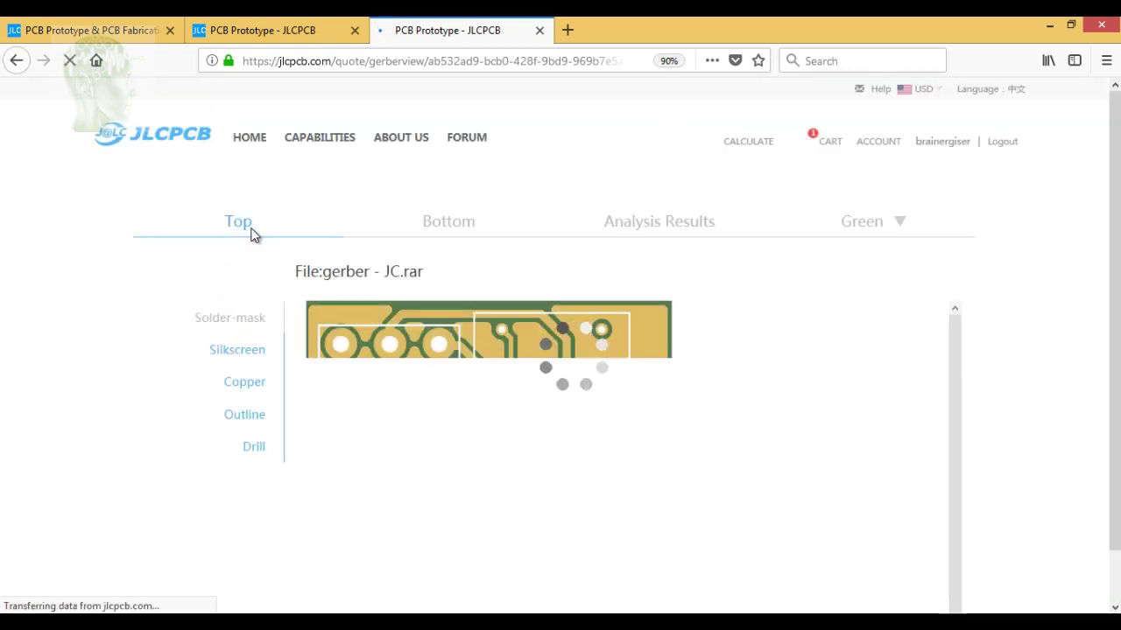
pyautogui.click(247, 354)
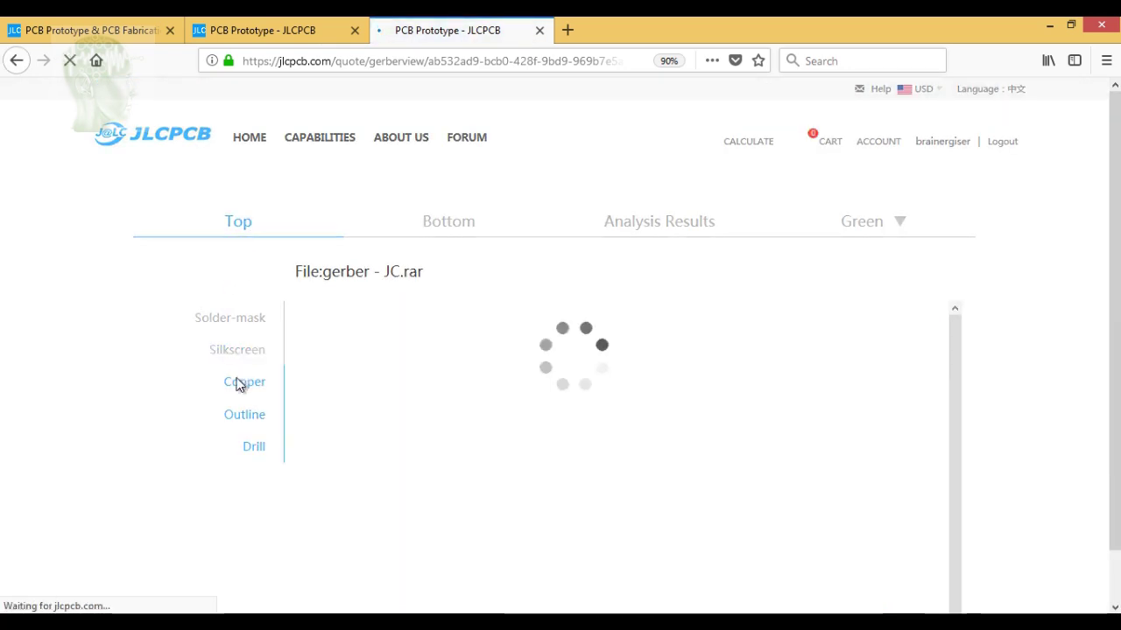
pyautogui.scroll(-1, 350, 281)
pyautogui.click(460, 169)
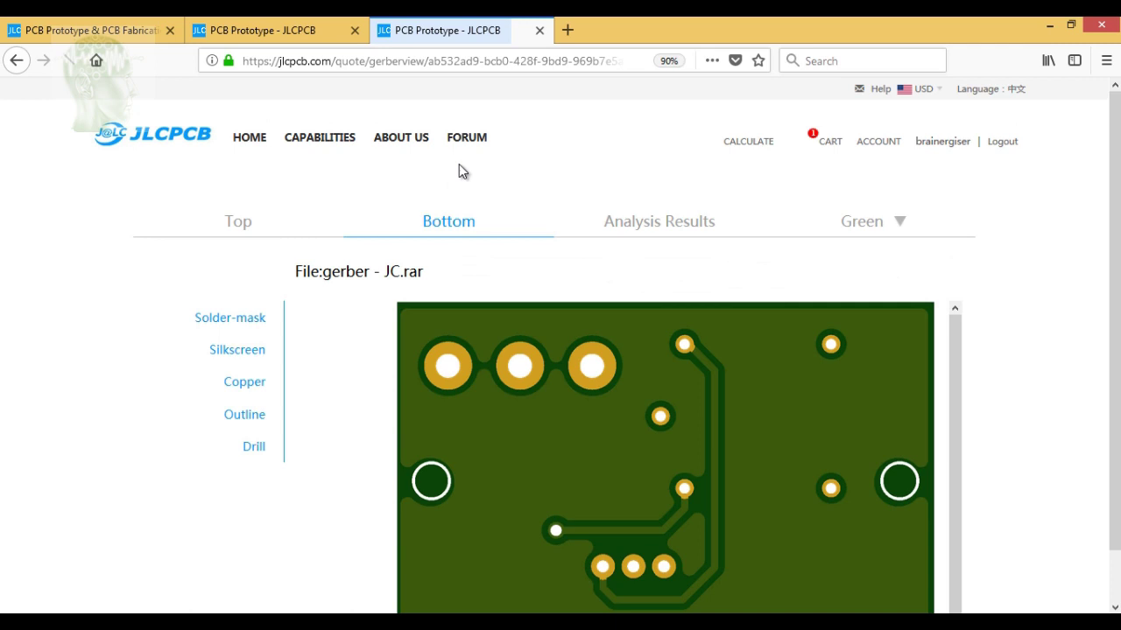
pyautogui.click(675, 224)
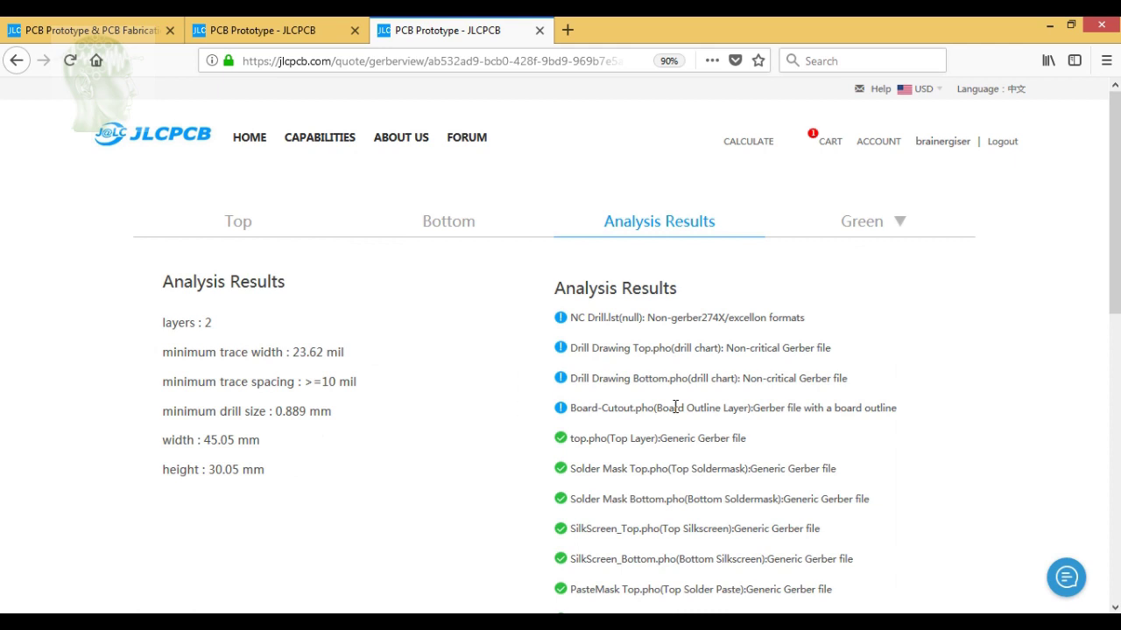
# Step: Scroll the analysis results and switch the preview board colour to Blue
pyautogui.scroll(-2, 665, 412)
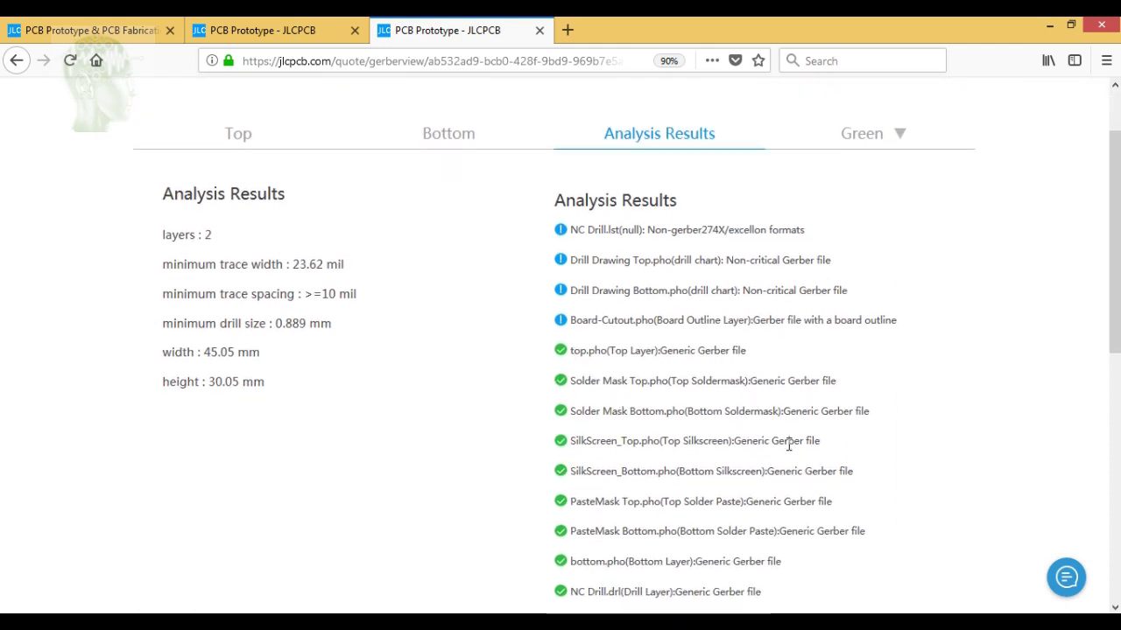
pyautogui.scroll(-4, 564, 359)
pyautogui.scroll(5, 871, 432)
pyautogui.scroll(1, 871, 429)
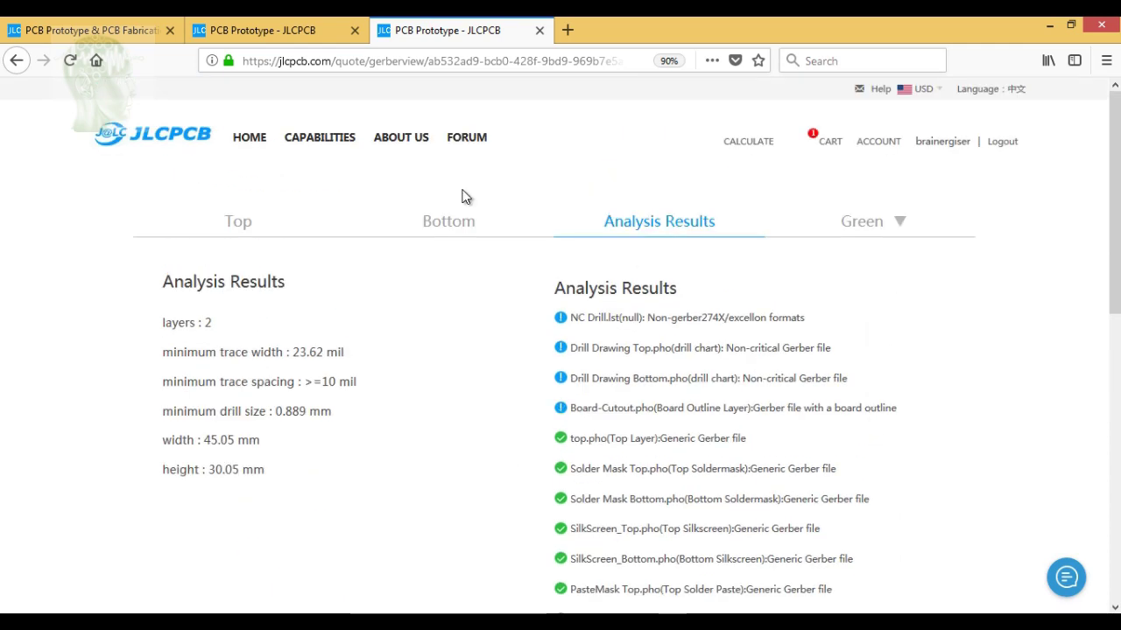
pyautogui.click(900, 223)
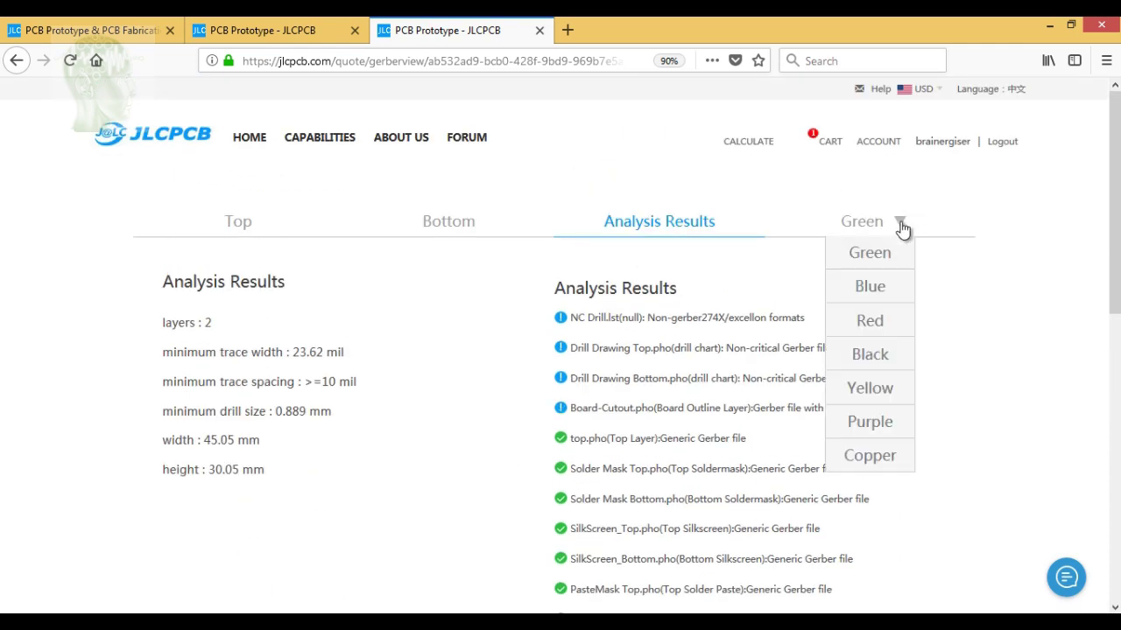
pyautogui.click(871, 288)
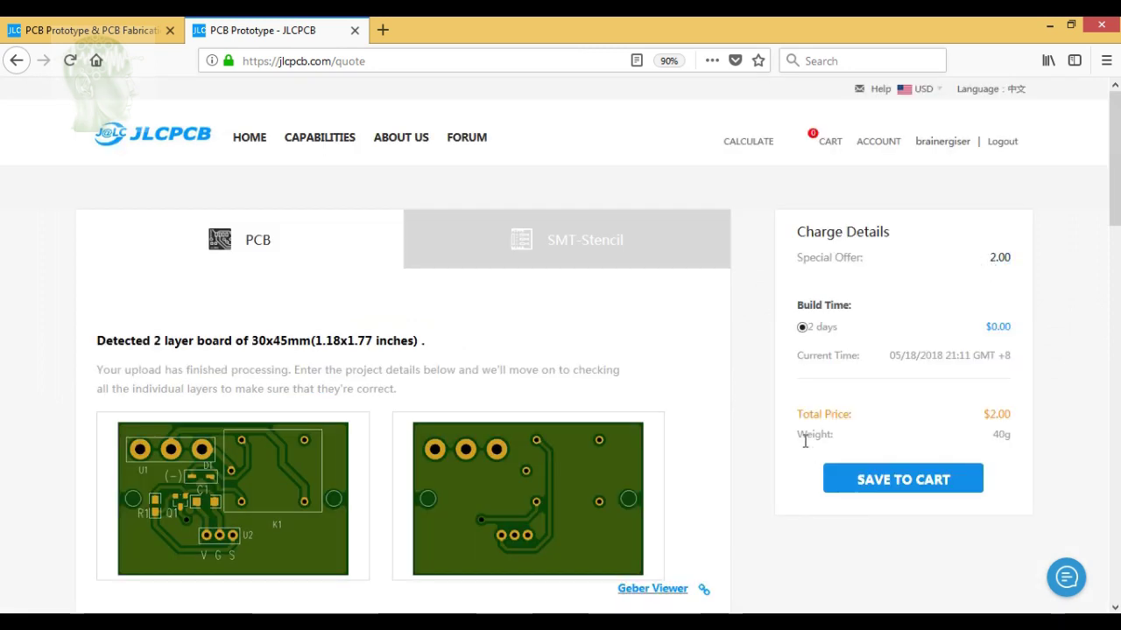
# Step: Check the board's weight value and add the board to the cart
pyautogui.tripleClick(1007, 439)
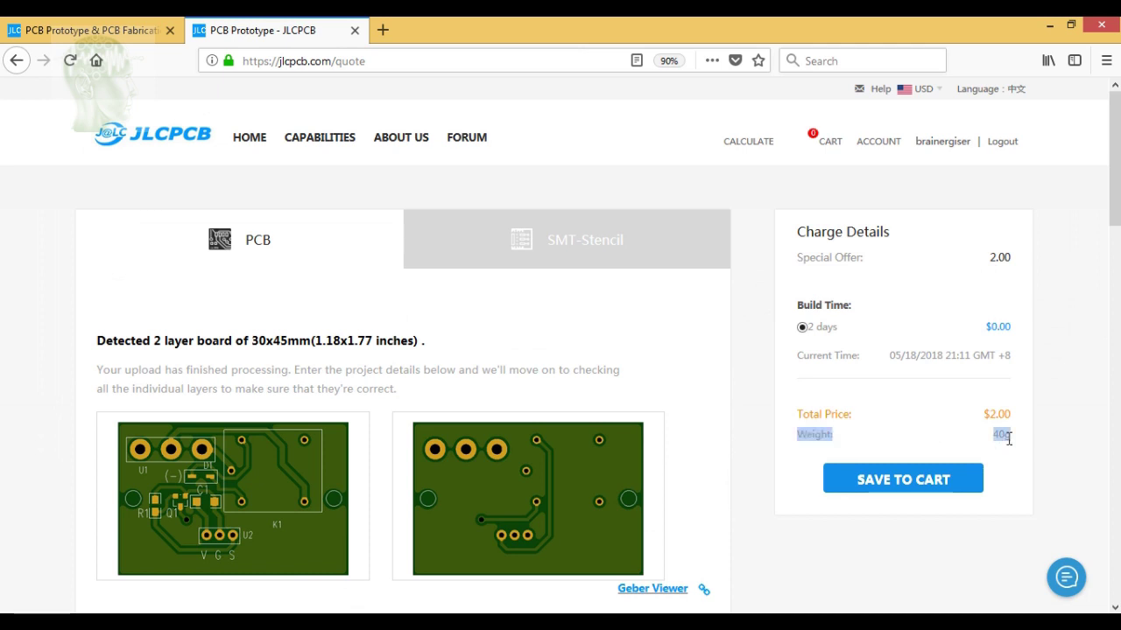
pyautogui.click(1026, 440)
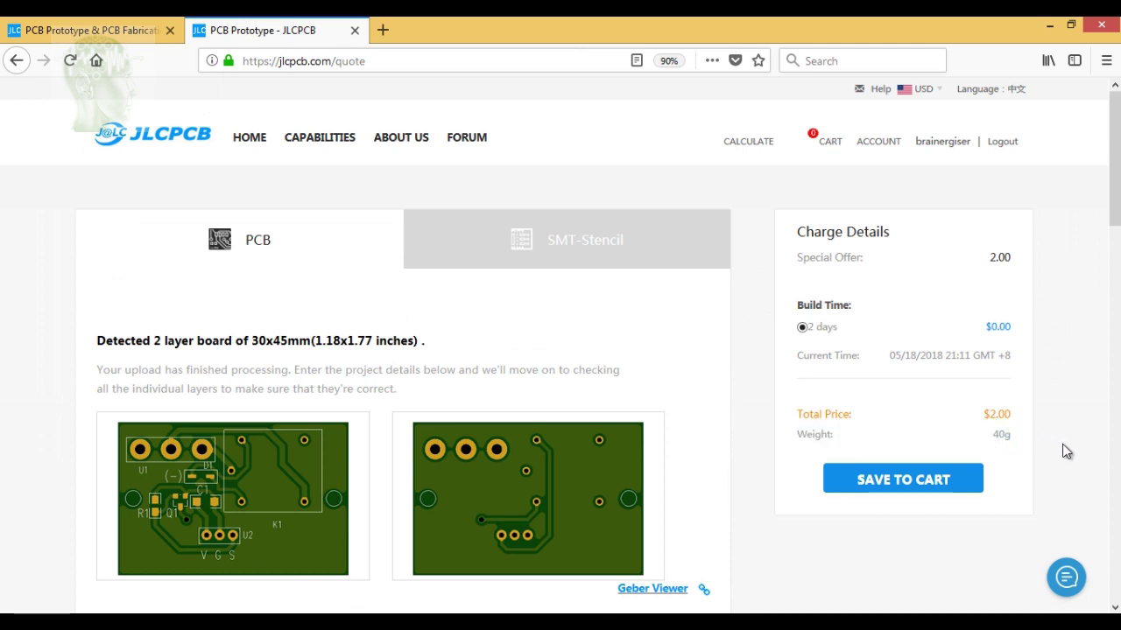
pyautogui.click(869, 488)
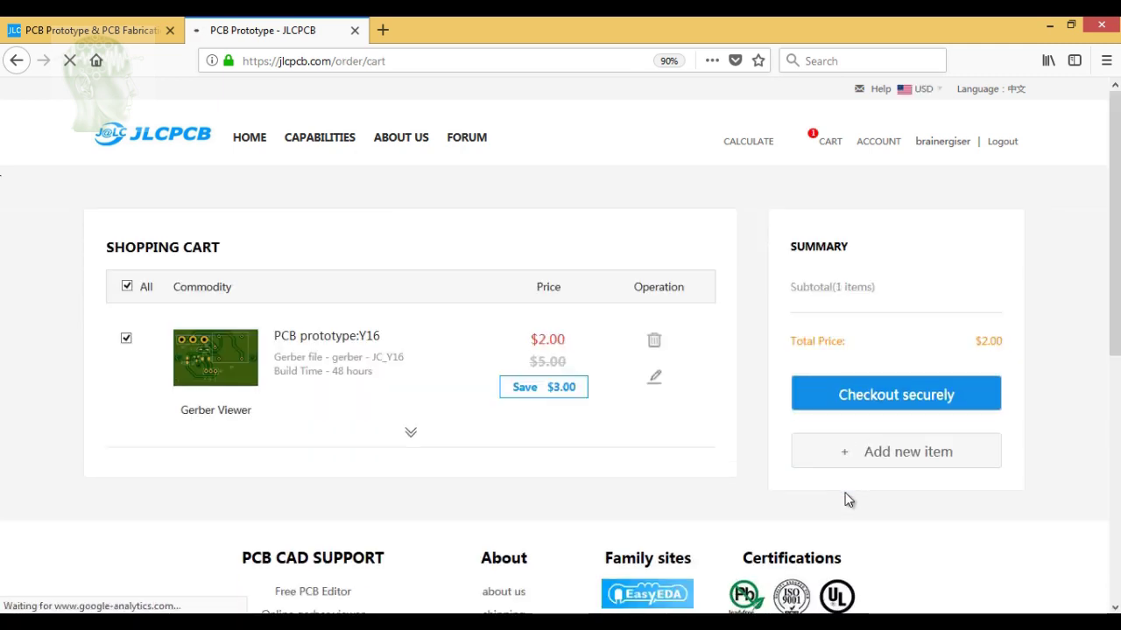
# Step: Proceed to secure checkout and start entering the card number under Payment Method
pyautogui.click(864, 400)
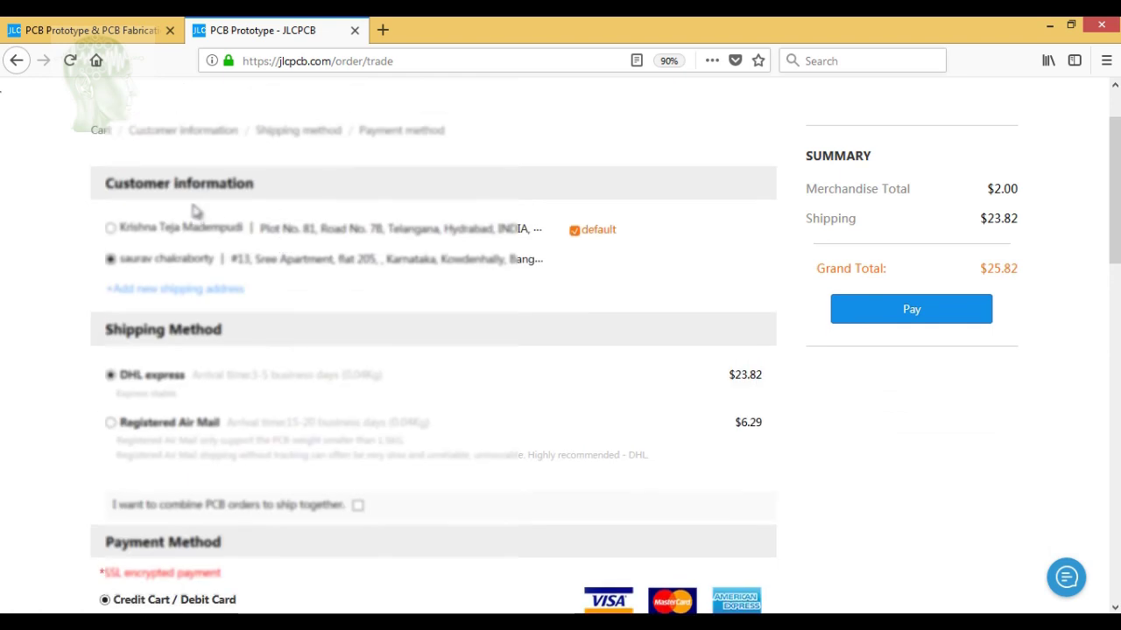
pyautogui.scroll(-3, 311, 271)
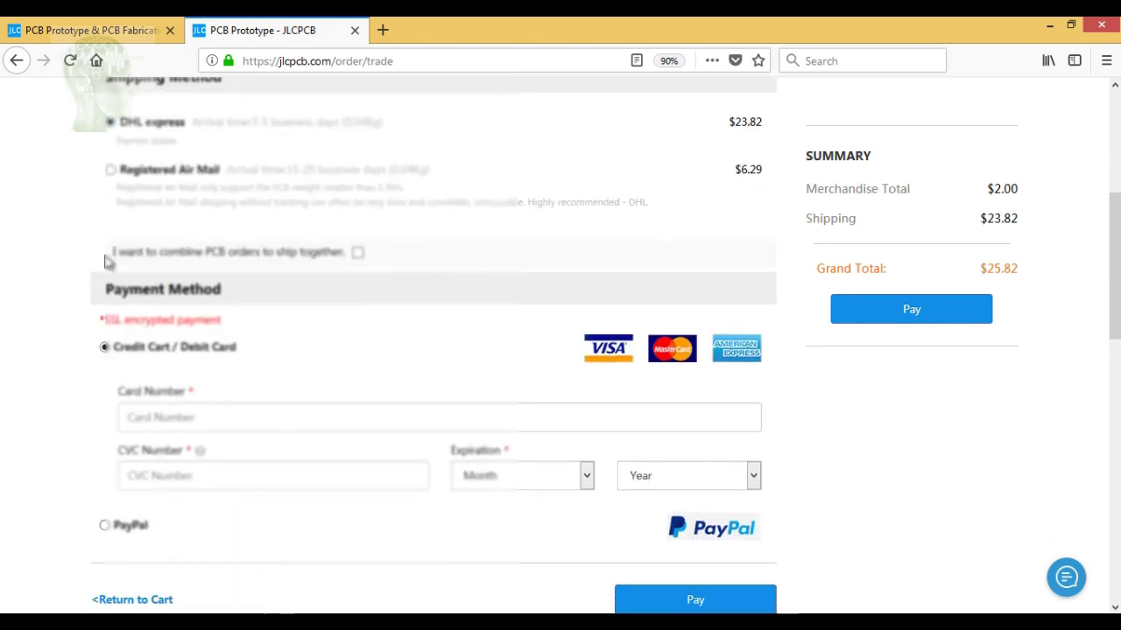
pyautogui.scroll(-1, 104, 267)
pyautogui.click(147, 335)
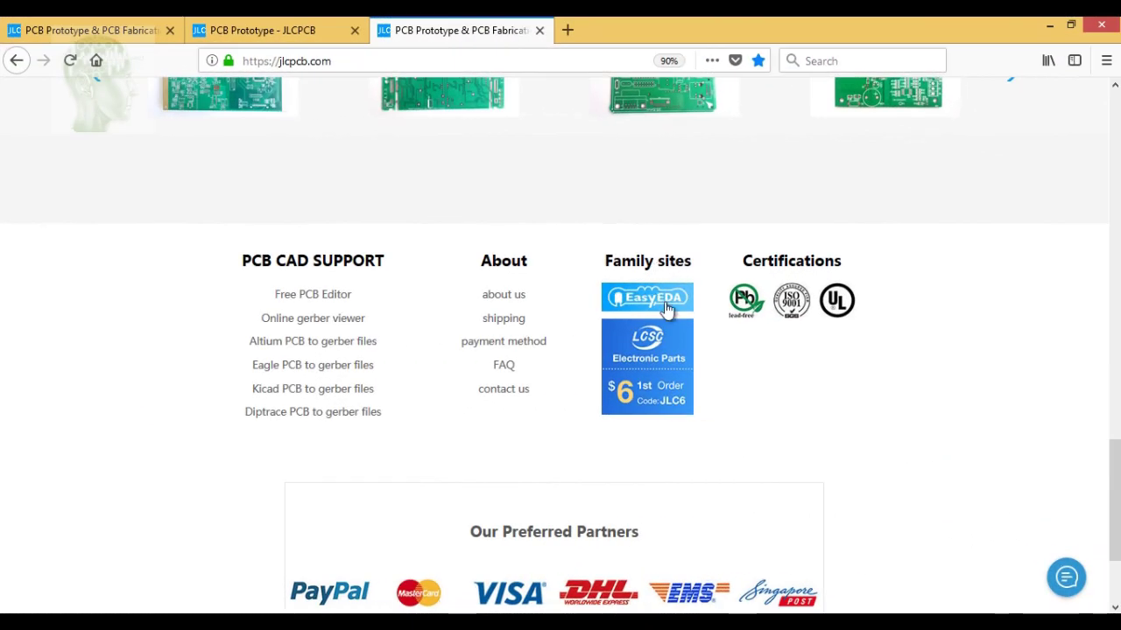
# Step: Open the LCSC Electronic Parts store from Family sites and browse its Hot Products
pyautogui.click(660, 357)
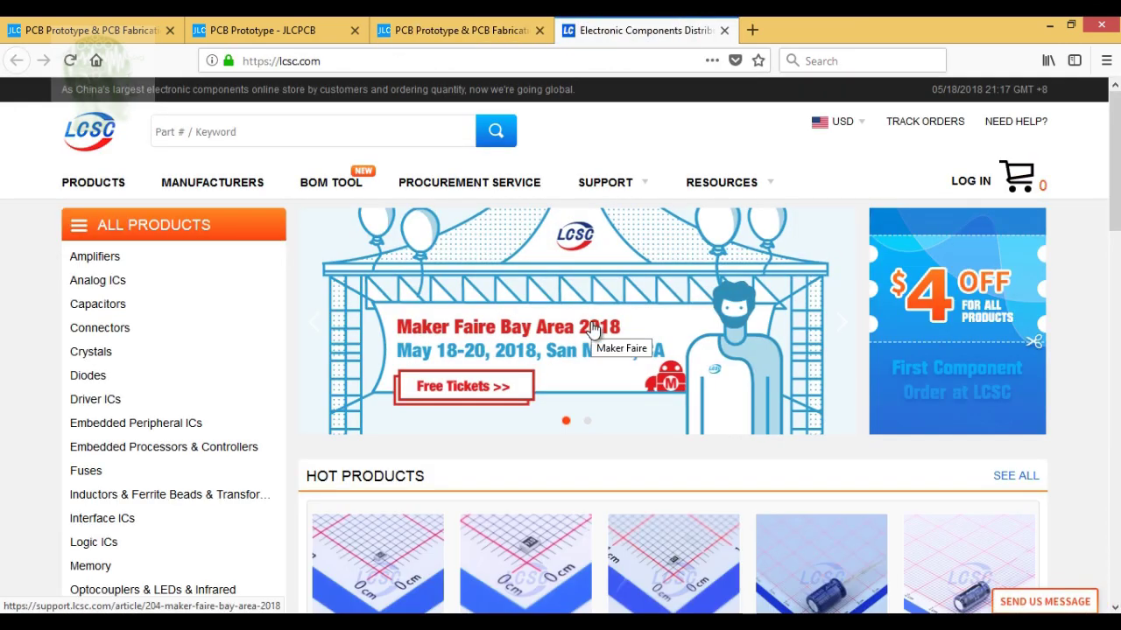
pyautogui.scroll(-3, 596, 328)
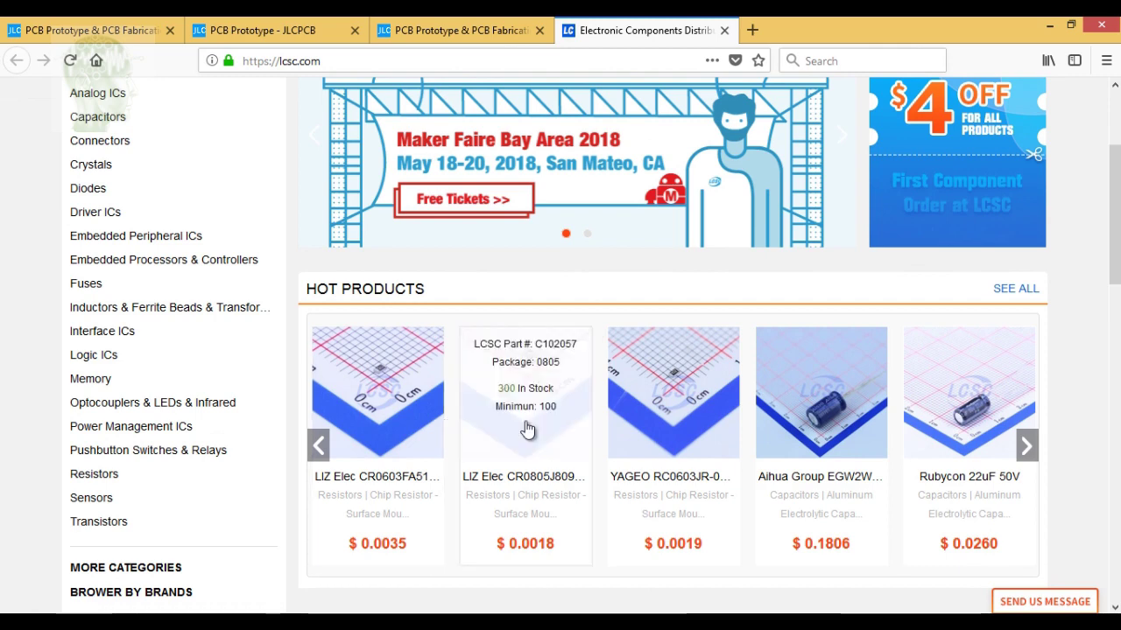
pyautogui.moveTo(968, 442)
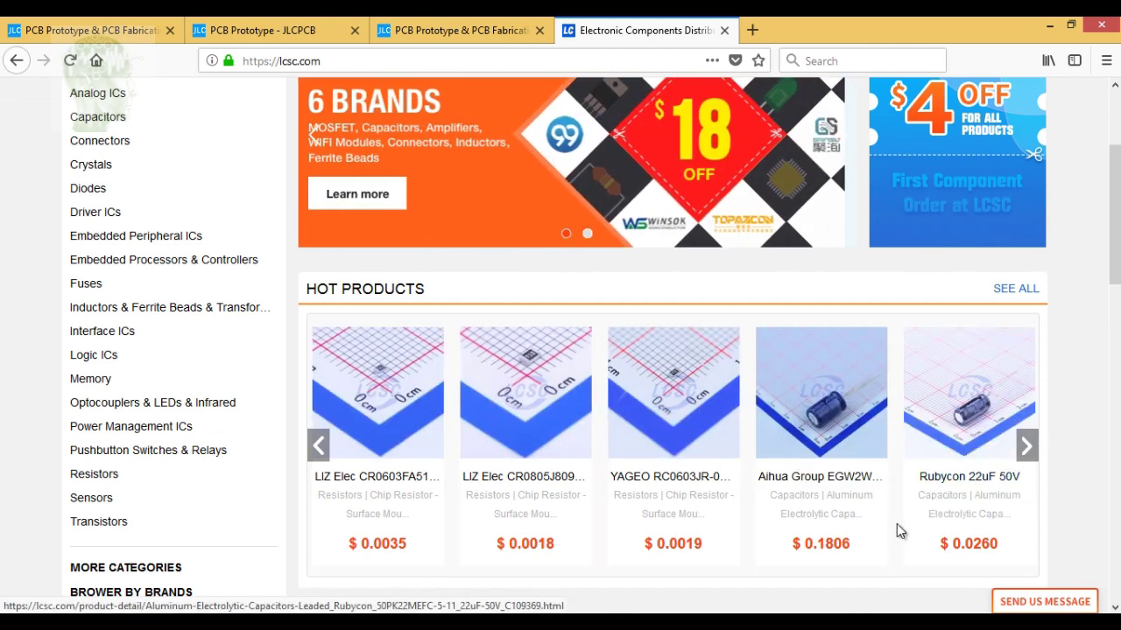
pyautogui.scroll(-3, 879, 529)
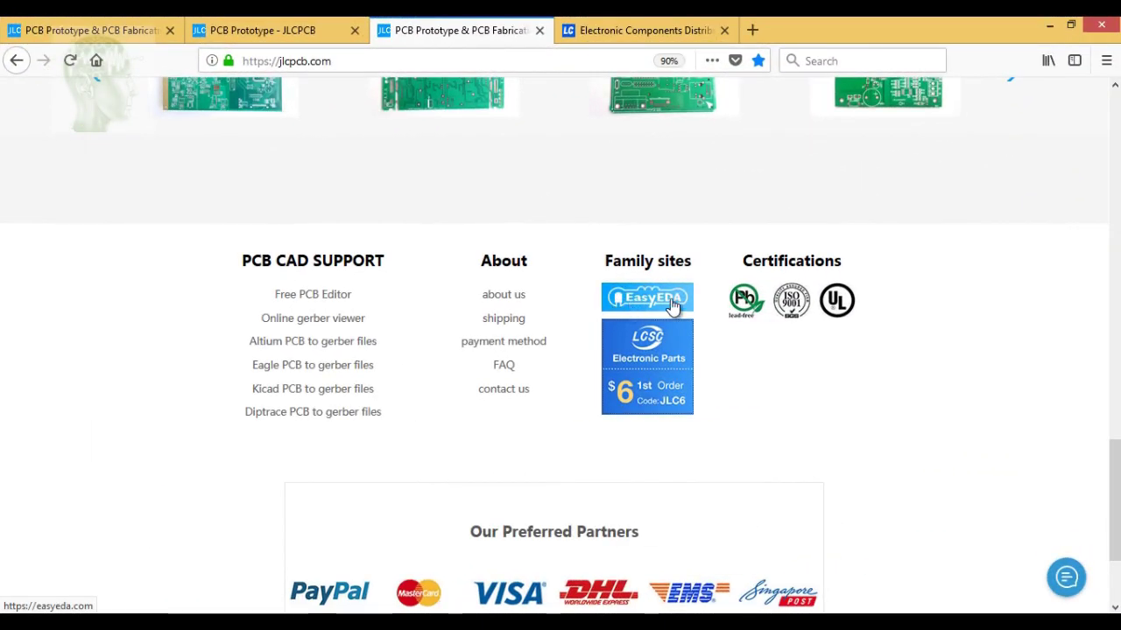
# Step: Open the EasyEDA site from Family sites and scroll to the founder's intro video
pyautogui.click(644, 304)
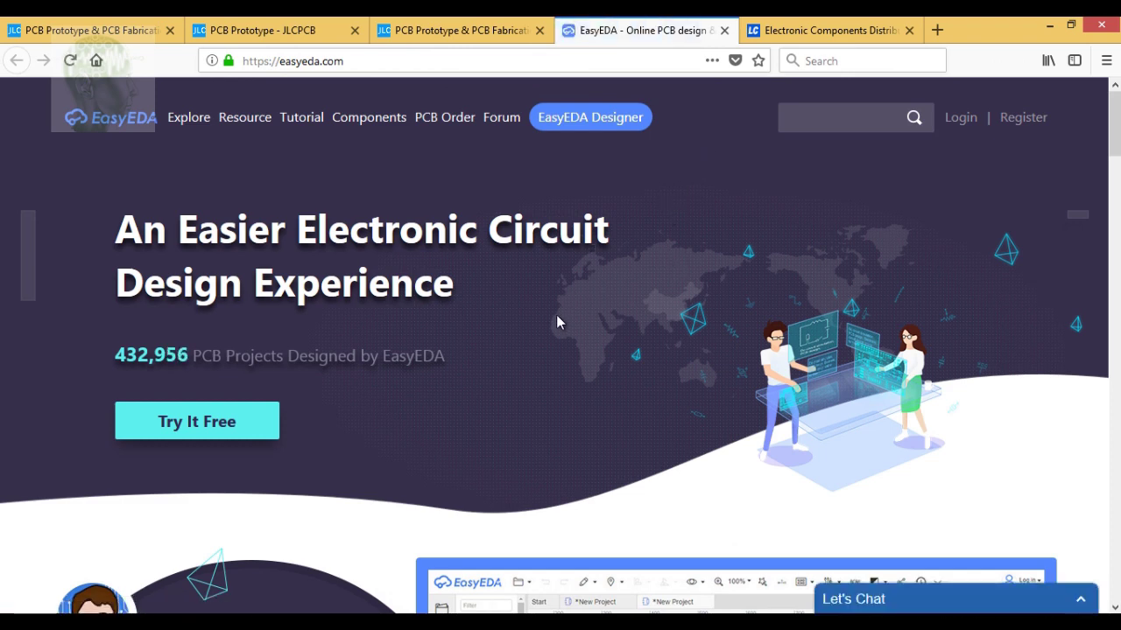
pyautogui.scroll(-5, 556, 314)
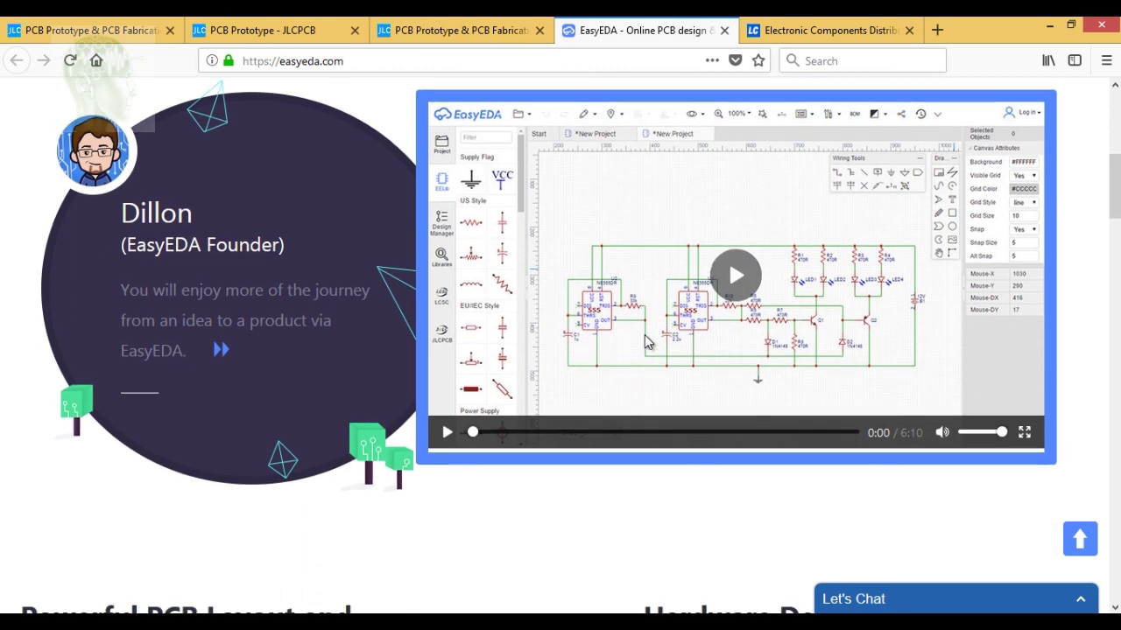
# Step: Play the EasyEDA founder video and skip ahead to the PCB layout around 3:09
pyautogui.click(726, 279)
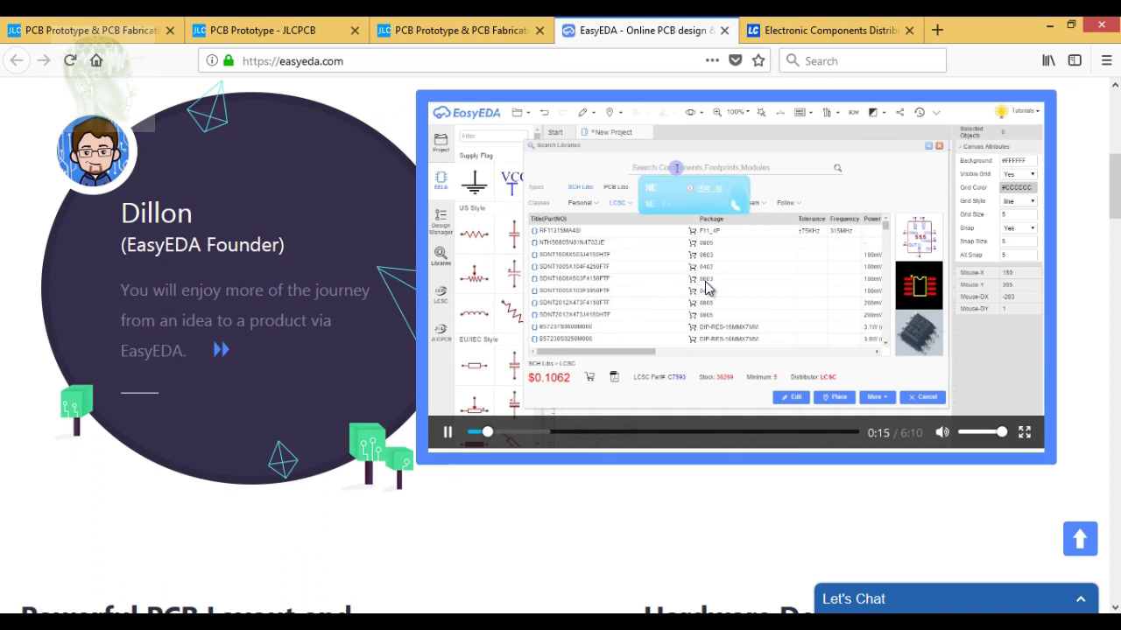
pyautogui.moveTo(541, 431); pyautogui.dragTo(576, 432)
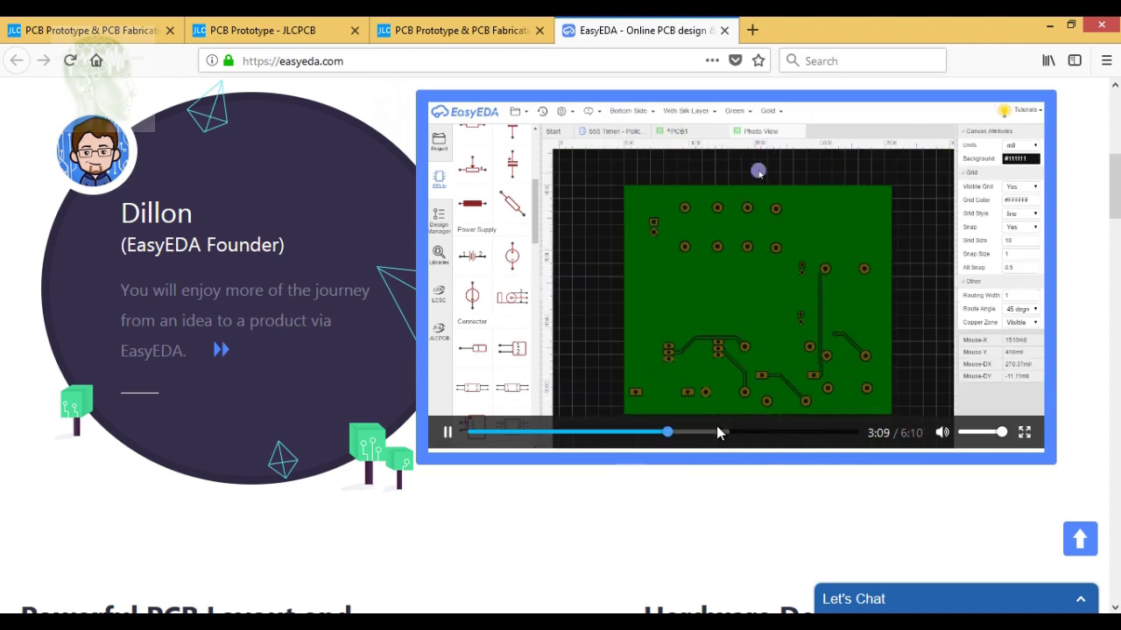
# Step: Jump the founder video to 3:25, the Generate Gerber screen with PCB details
pyautogui.click(683, 432)
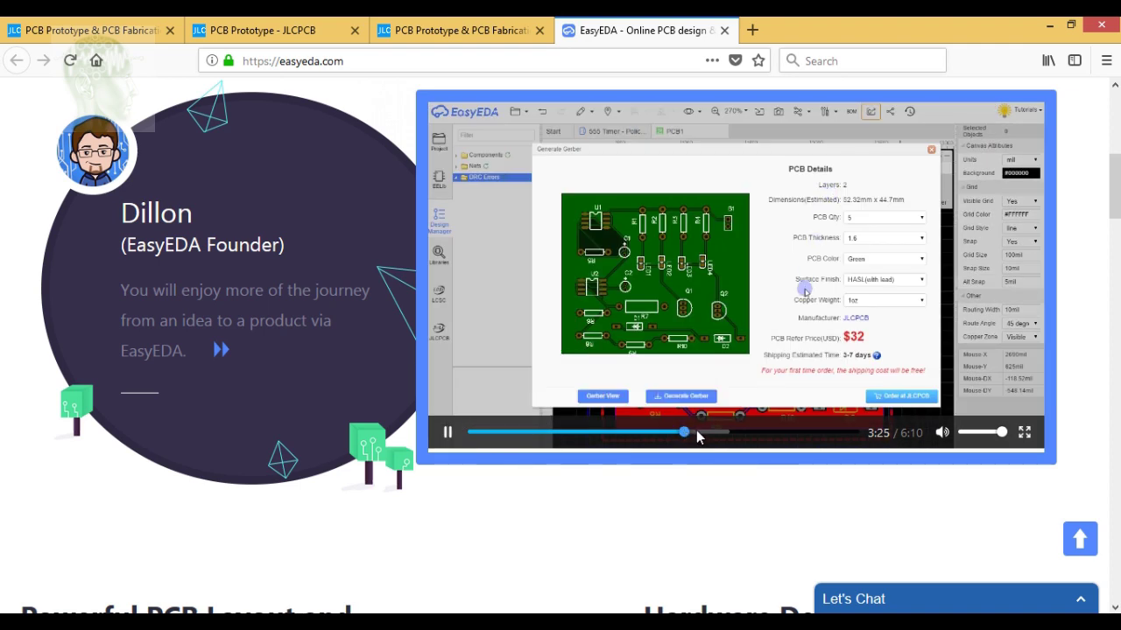